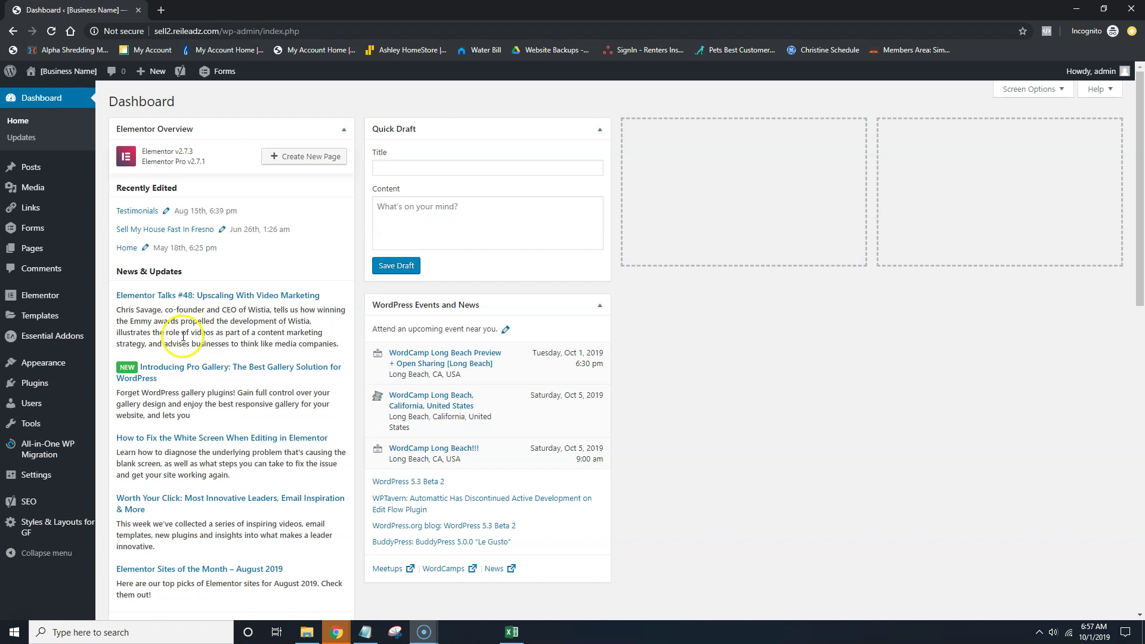
Open the list of all the site's forms
mouse_move(45, 226)
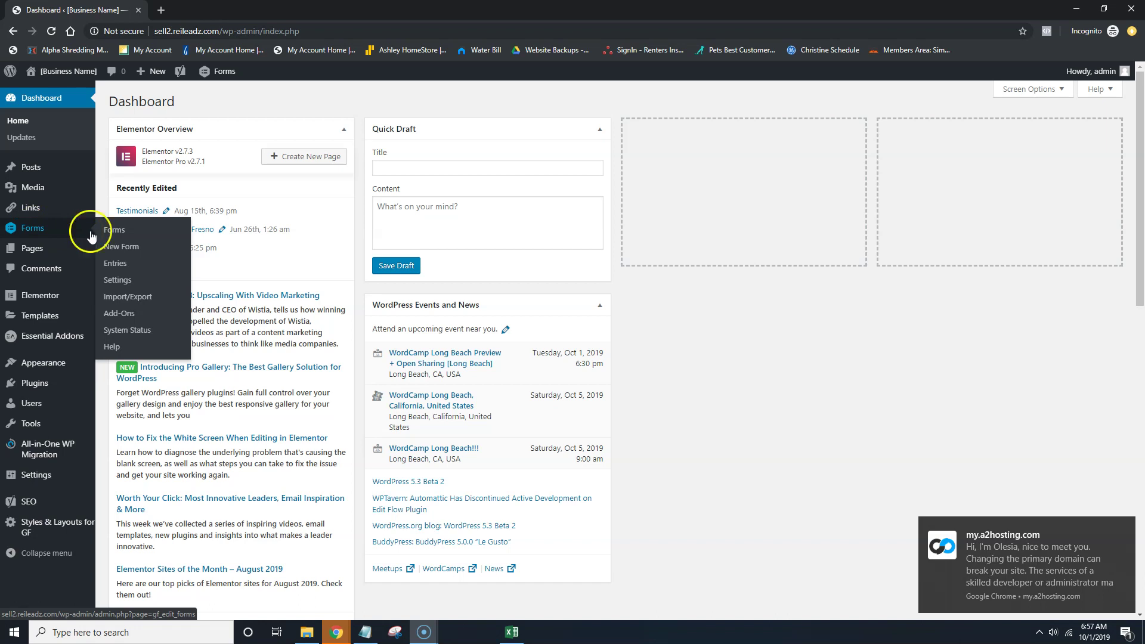
click(114, 235)
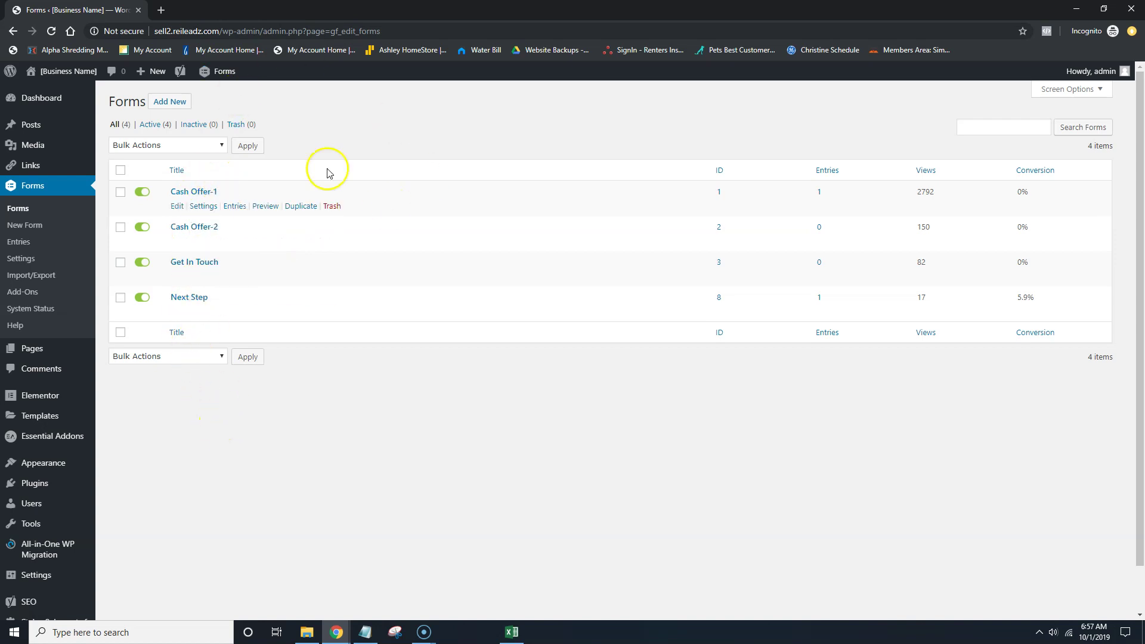
mouse_move(203, 276)
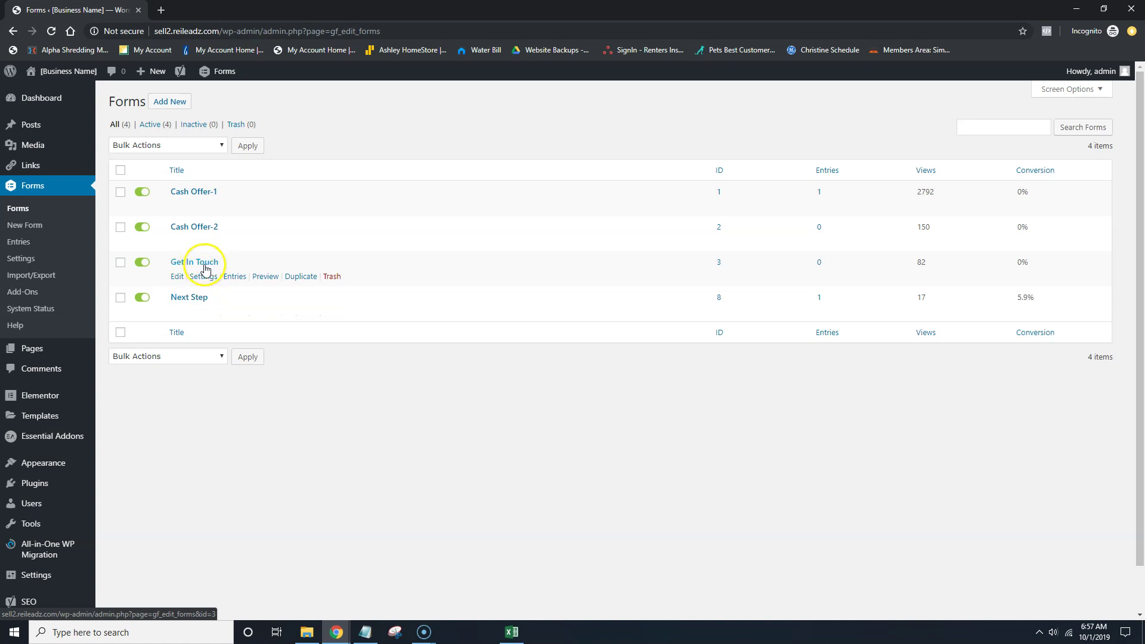
mouse_move(198, 206)
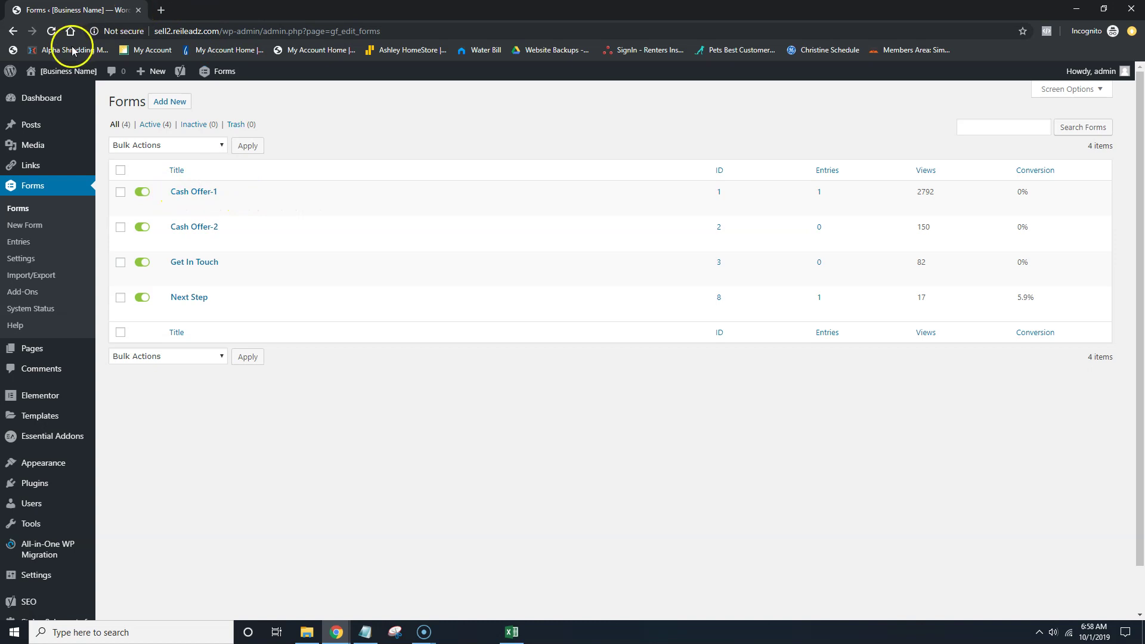
Open the live site in a separate browser tab and examine the fields of the homepage cash offer form
mouse_move(52, 69)
right_click(40, 102)
click(95, 105)
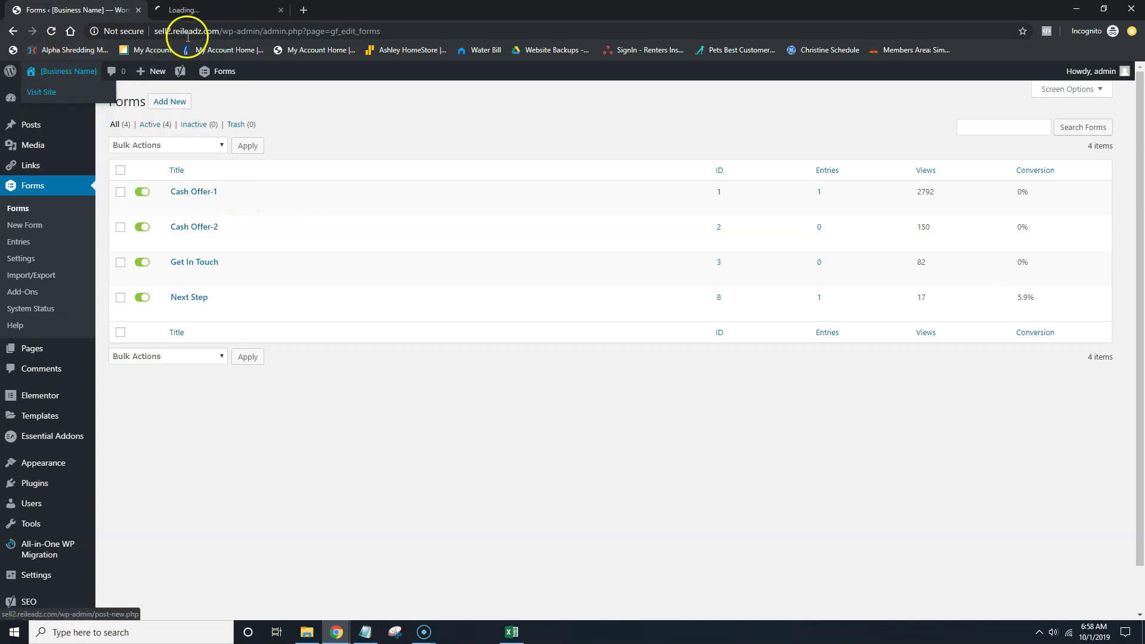
click(196, 10)
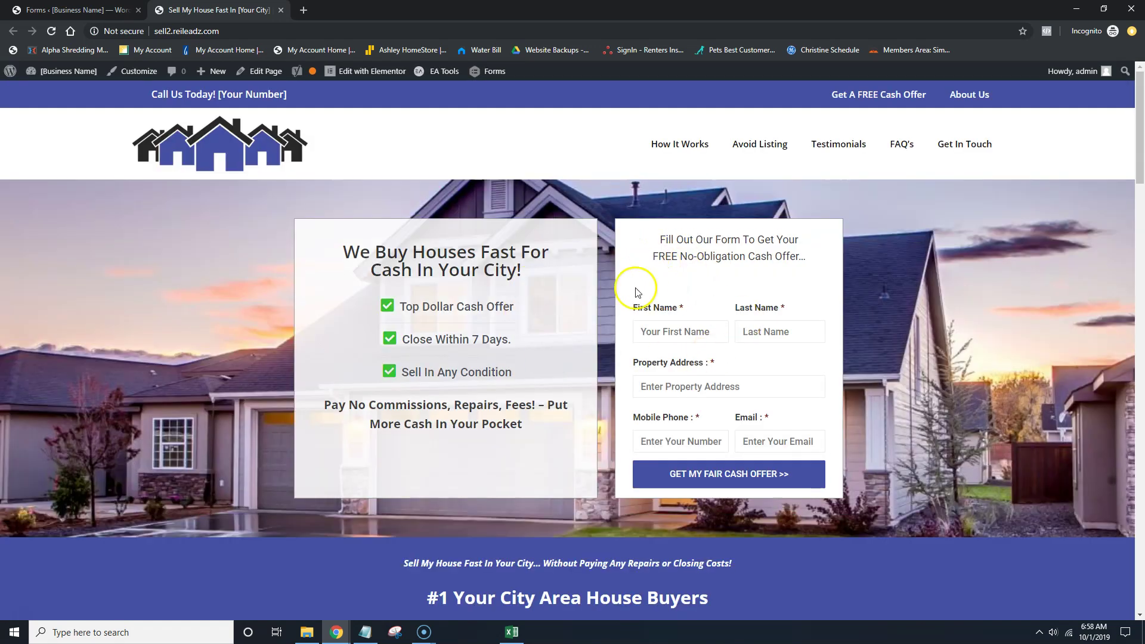
drag(633, 306, 818, 442)
click(817, 413)
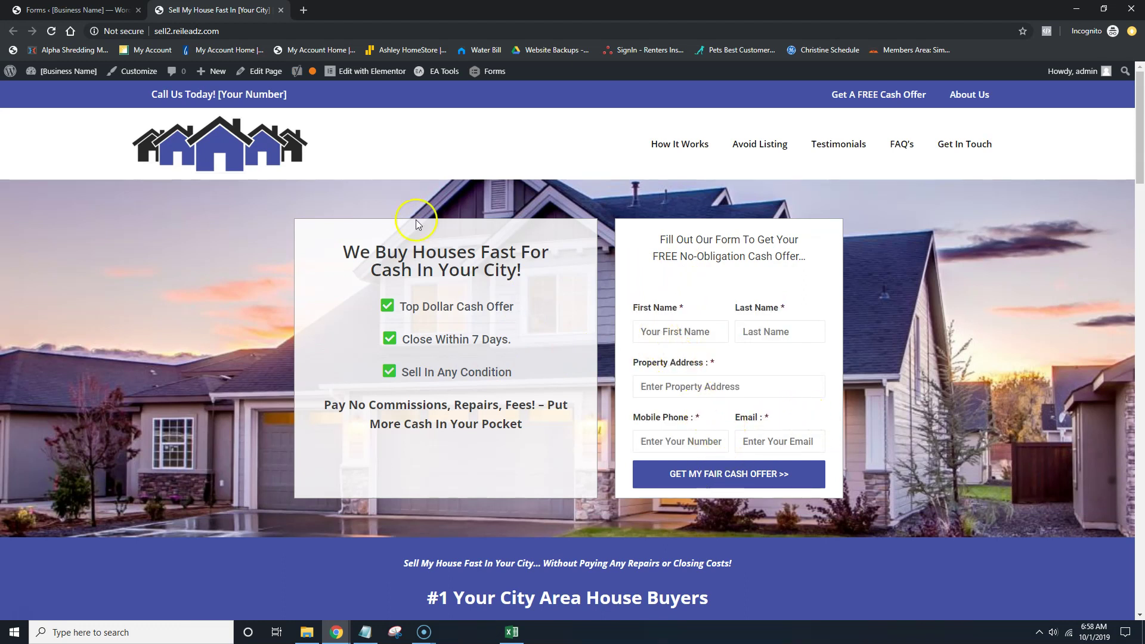
Duplicate the Cash Offer-1 form and open the copy for editing
key(ctrl+shift+Tab)
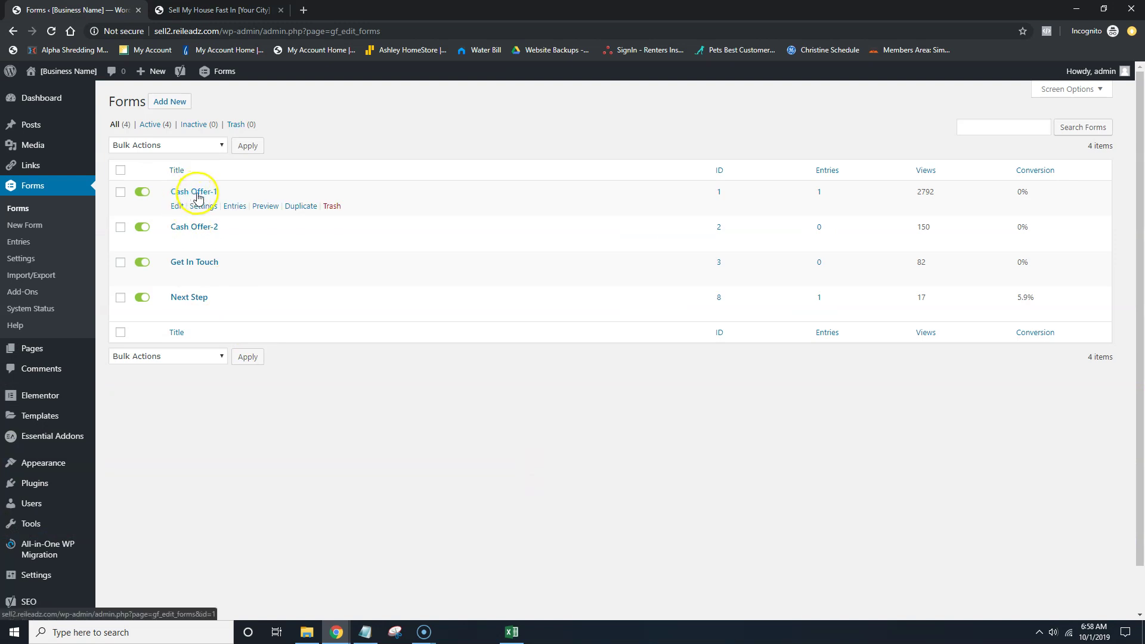
click(297, 206)
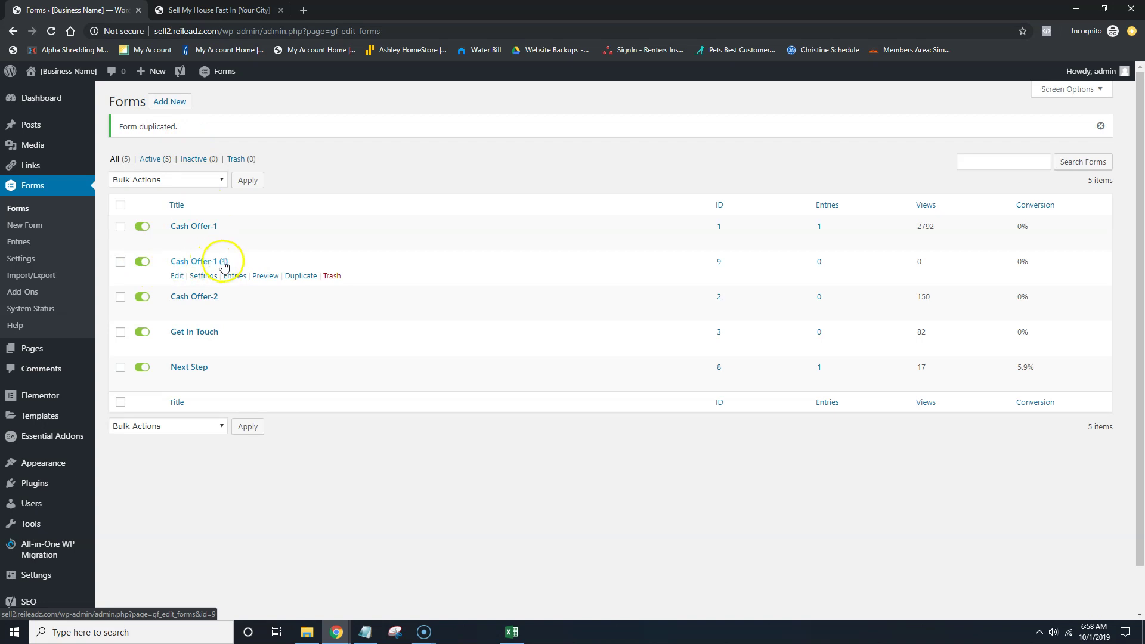
click(187, 263)
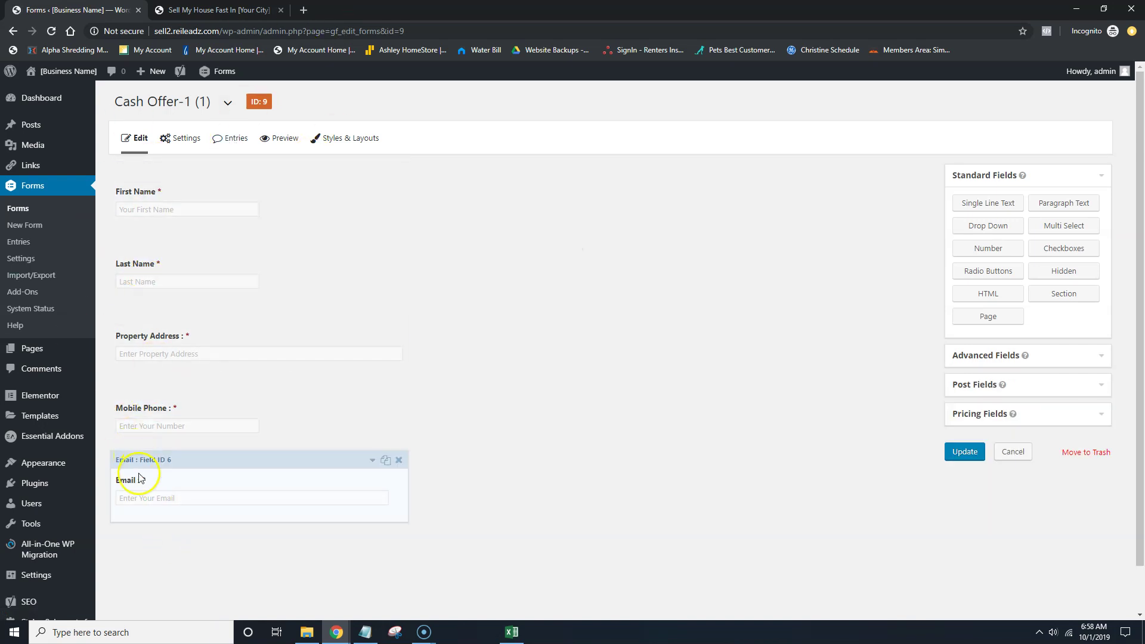
Compare the copied form's fields with those of the form on the live homepage
mouse_move(181, 138)
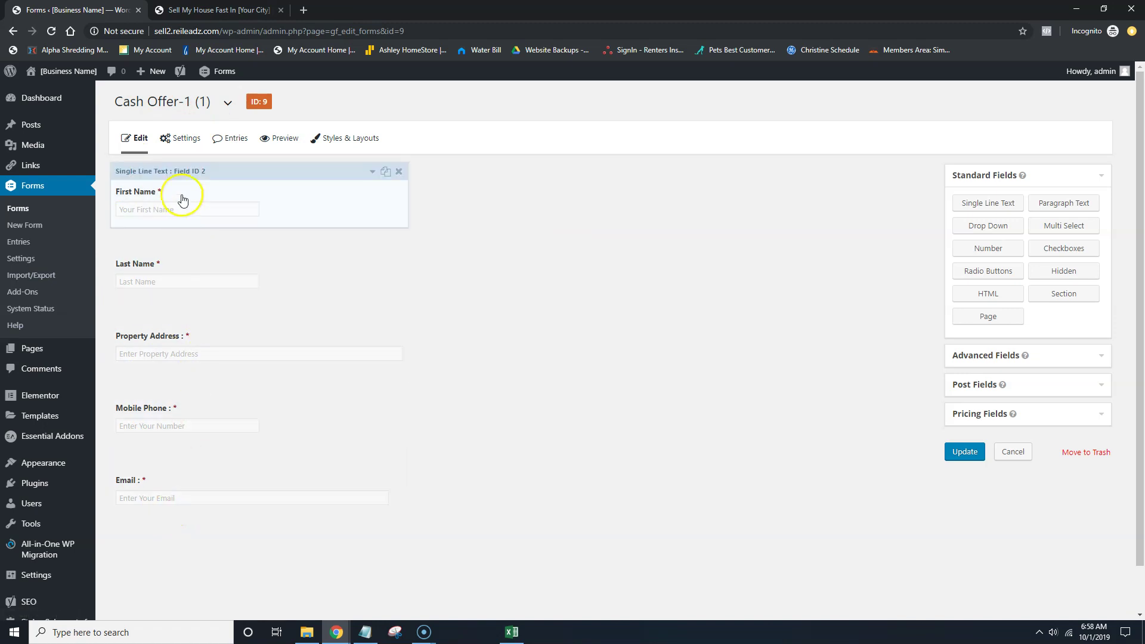
key(ctrl+Tab)
drag(620, 300, 823, 444)
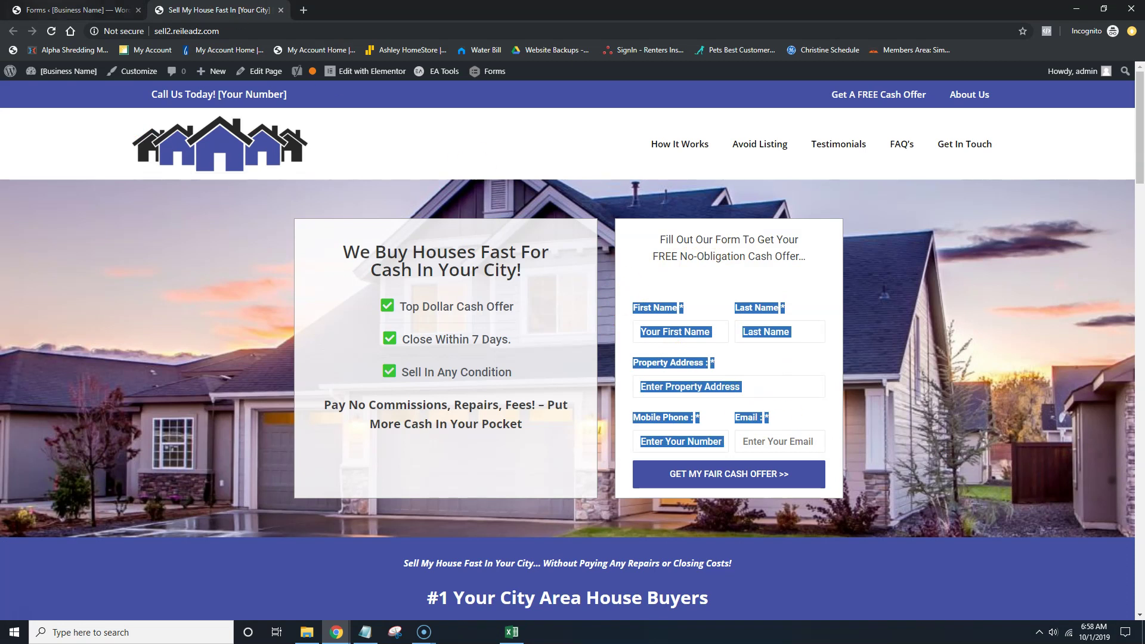
key(ctrl+shift+Tab)
Examine the First Name field's general and appearance settings, especially its custom CSS class
click(185, 197)
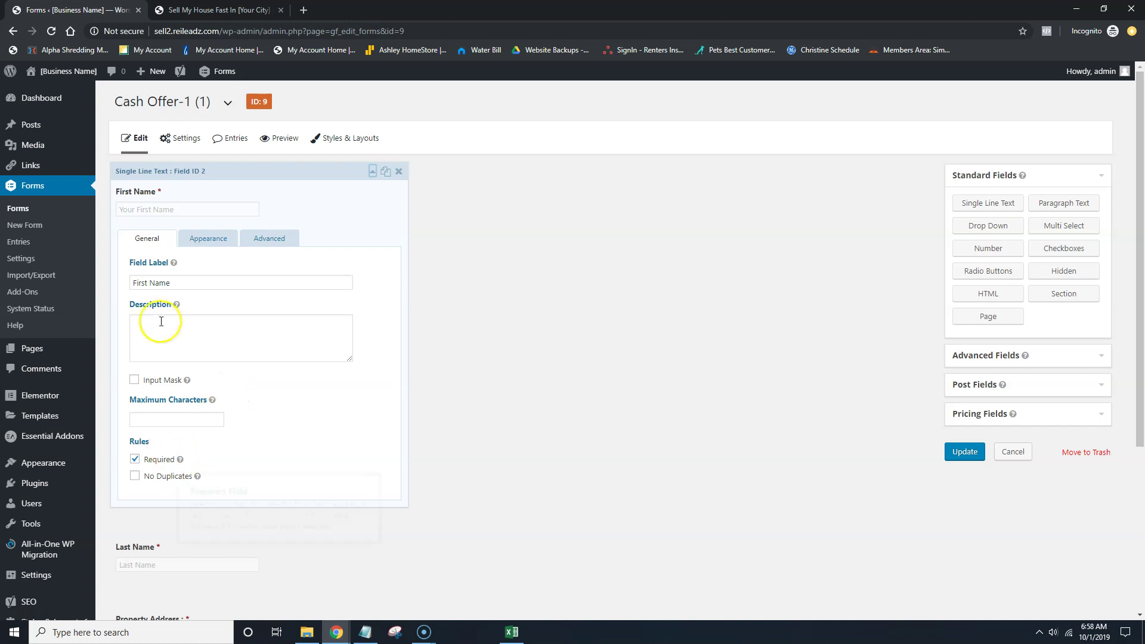
click(199, 239)
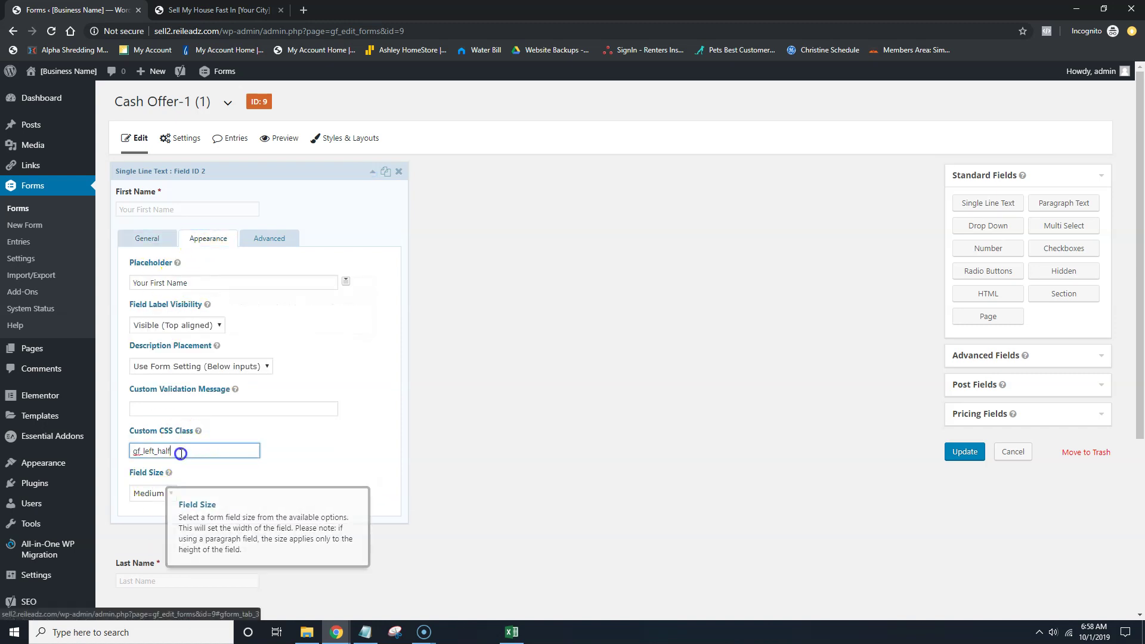
drag(211, 451, 126, 456)
click(145, 451)
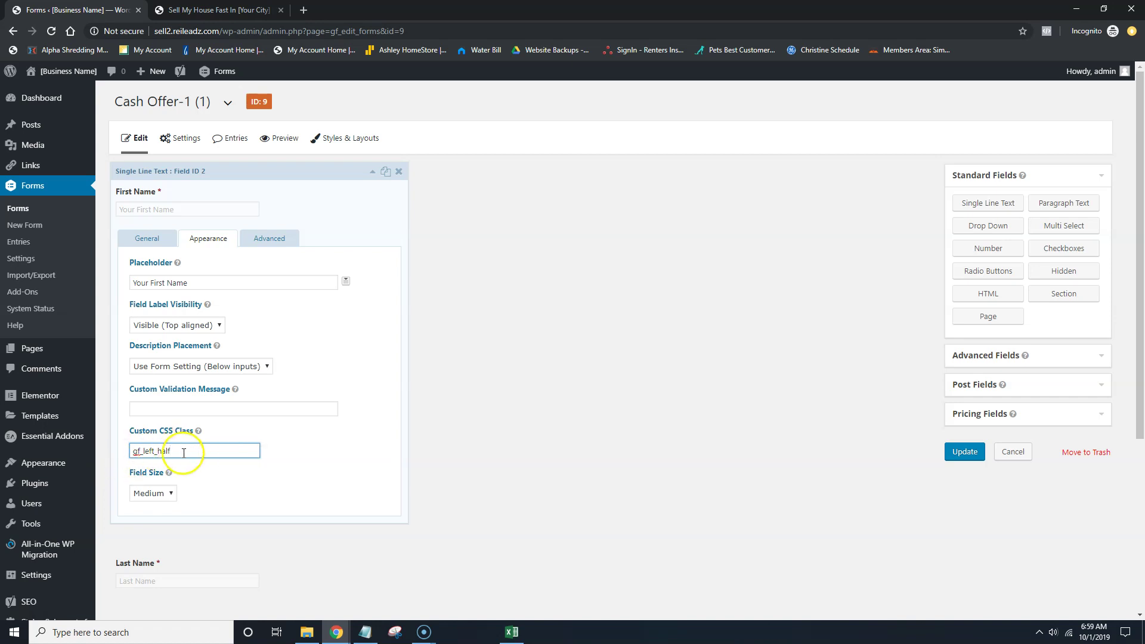
click(168, 199)
click(242, 250)
click(151, 221)
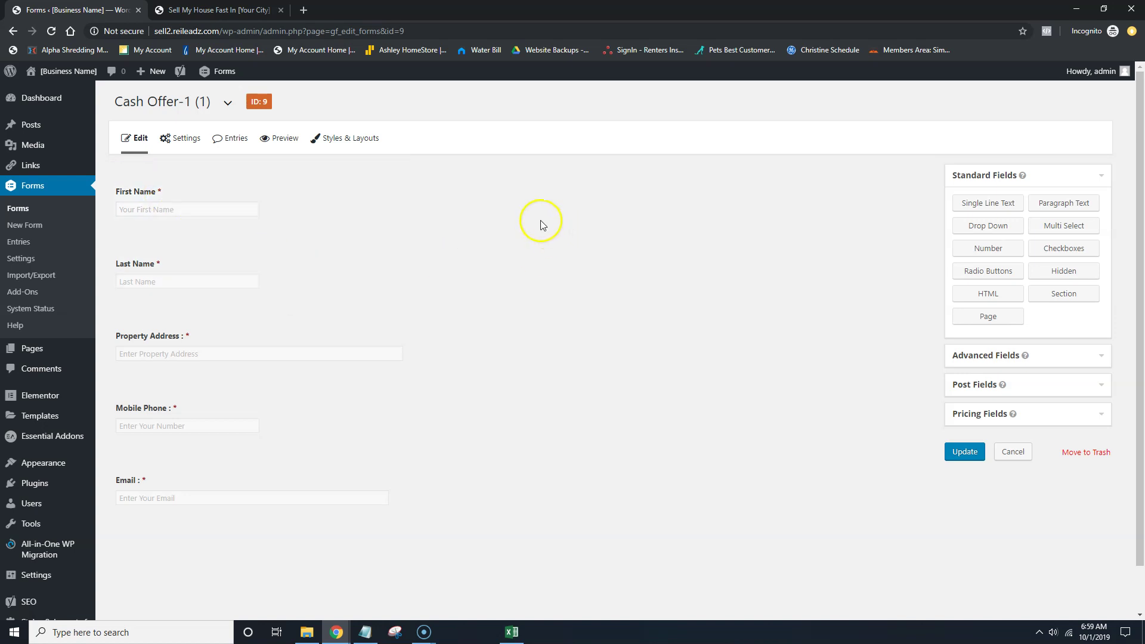
Add a Single Line Text field below Email, label it "Asking Price?" and make it required
drag(961, 202, 175, 527)
scroll(537, 310, down, 1)
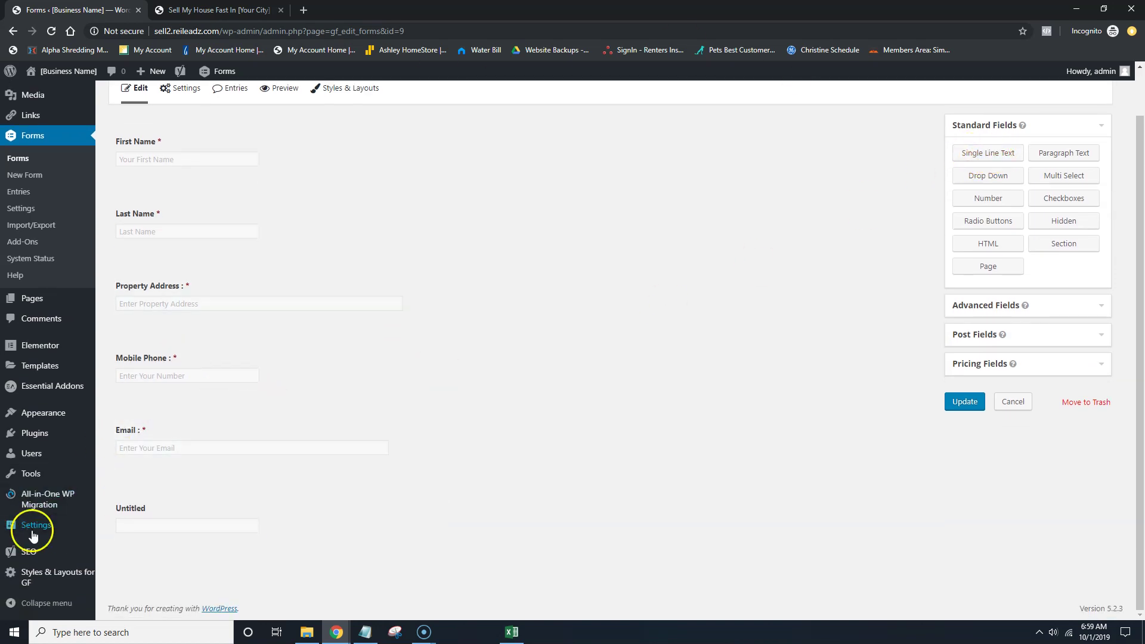
click(147, 513)
double_click(134, 600)
scroll(232, 462, down, 2)
scroll(232, 464, down, 1)
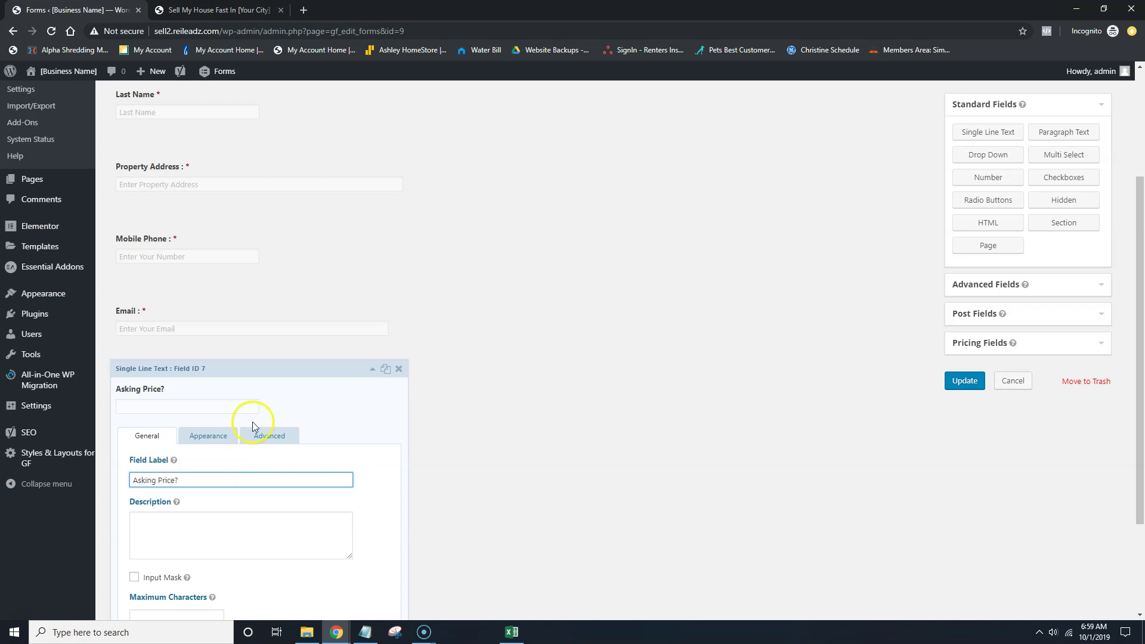
scroll(172, 480, down, 3)
click(150, 538)
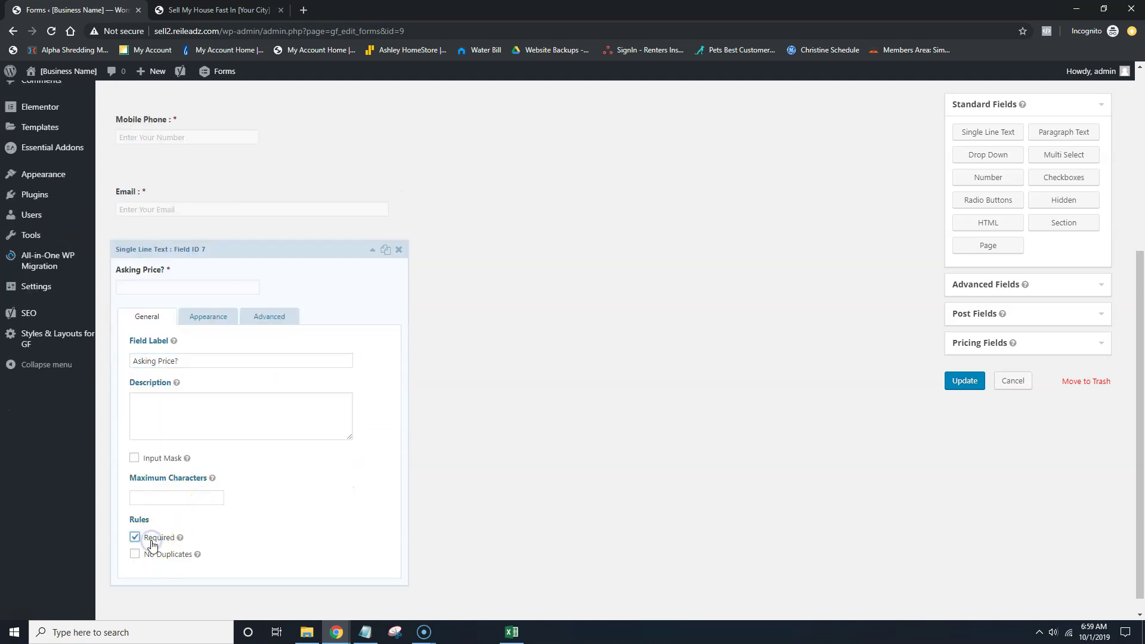
Set the Asking Price? field's size to Large and save the form
click(203, 324)
click(153, 571)
click(149, 606)
key(ctrl+Tab)
click(644, 385)
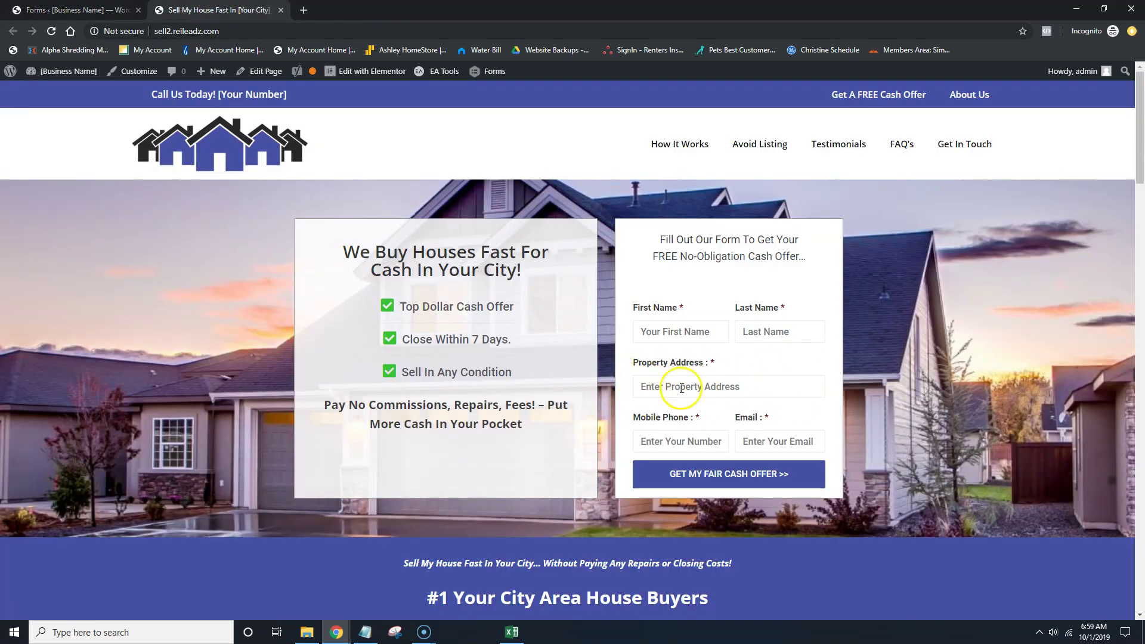
key(ctrl+Tab)
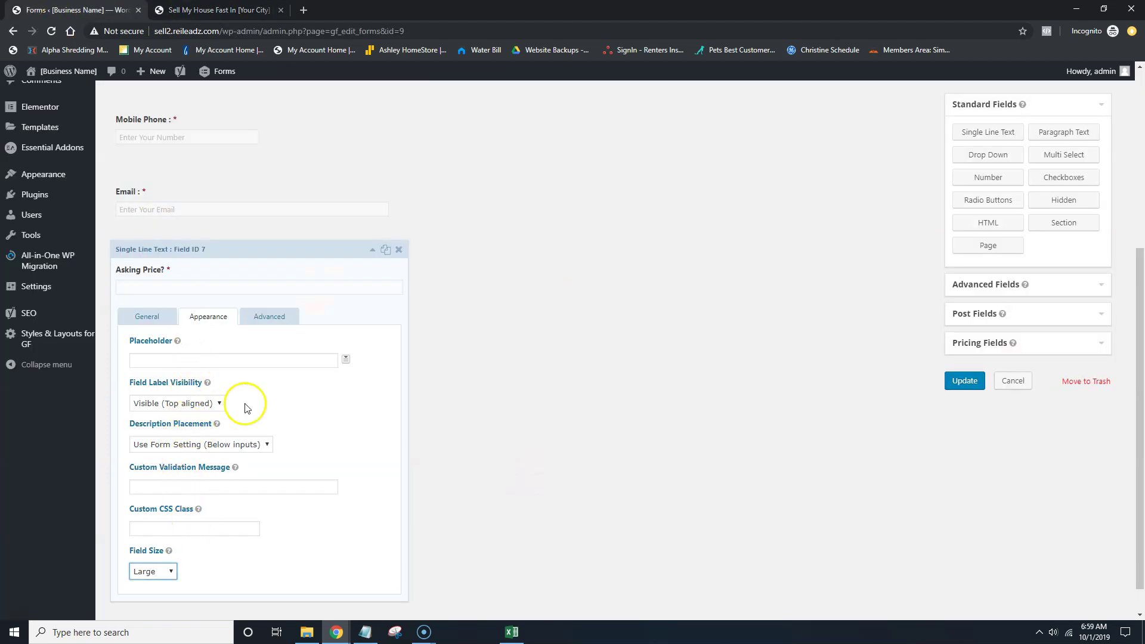
click(962, 383)
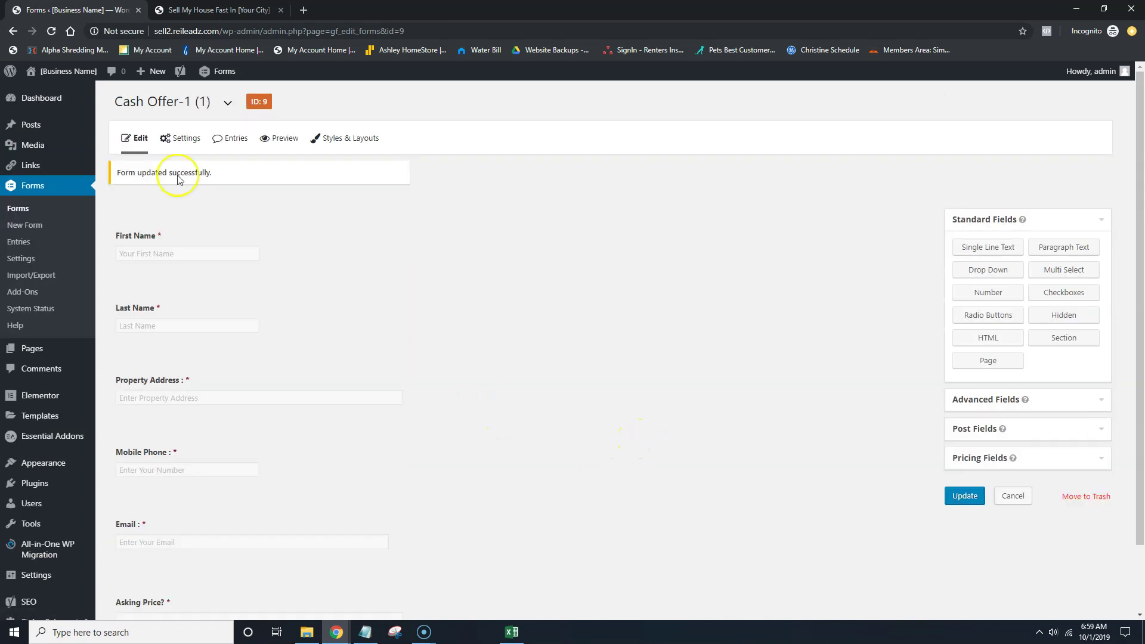
Rename the duplicated form to Cash Offer-3
click(182, 102)
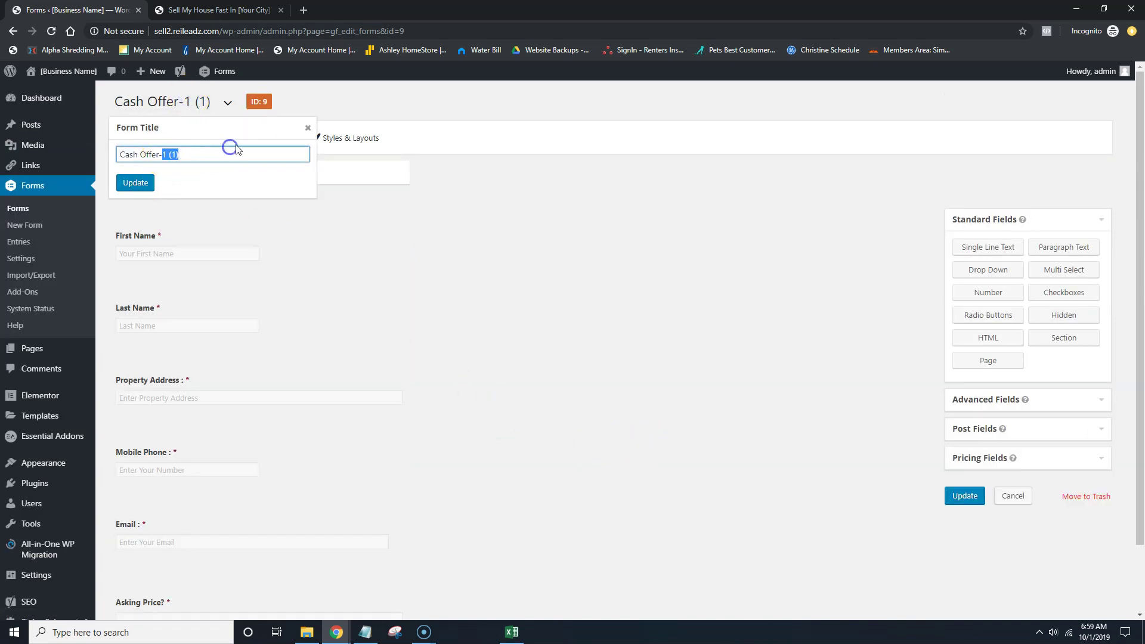
click(135, 182)
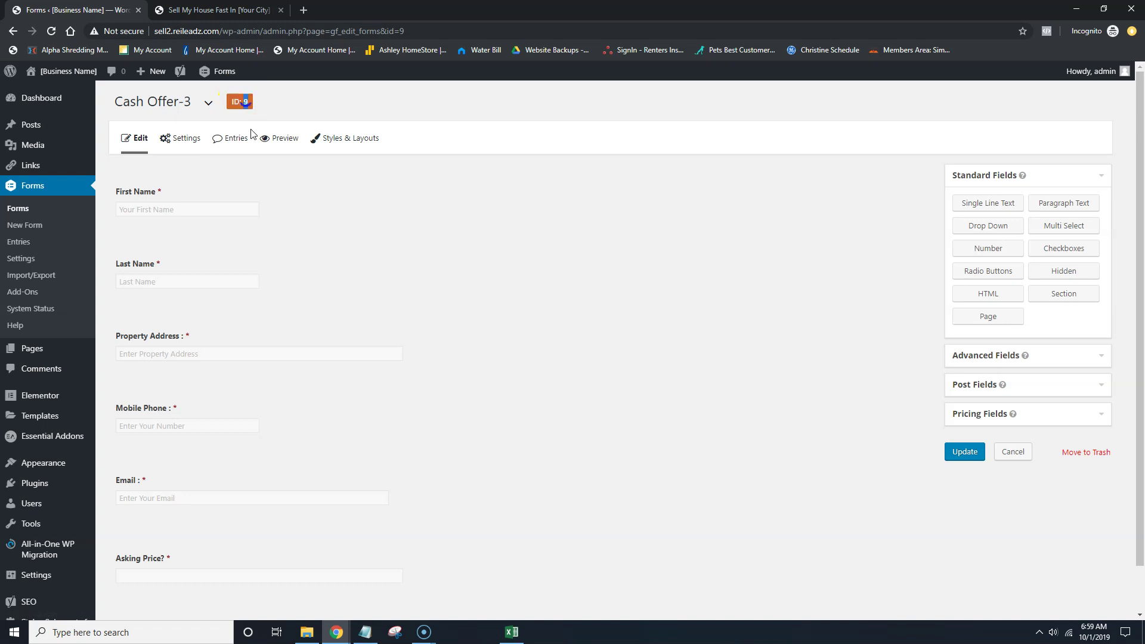
Open the homepage in the Elementor editor and switch its Gravity Forms widget to the Cash Offer-3 form
click(215, 10)
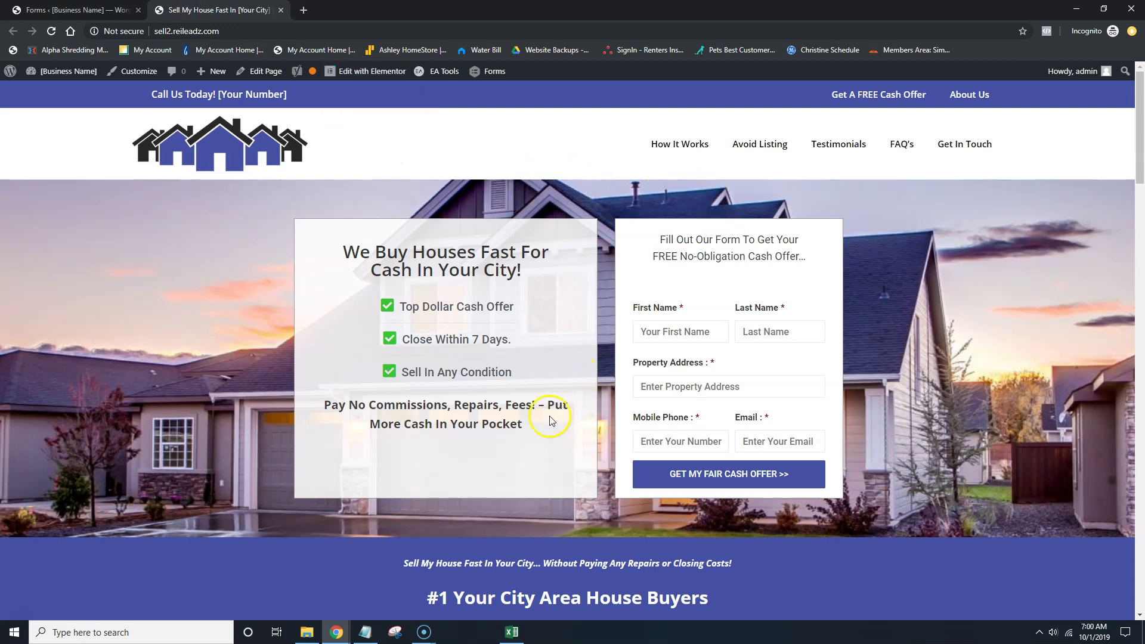
click(366, 78)
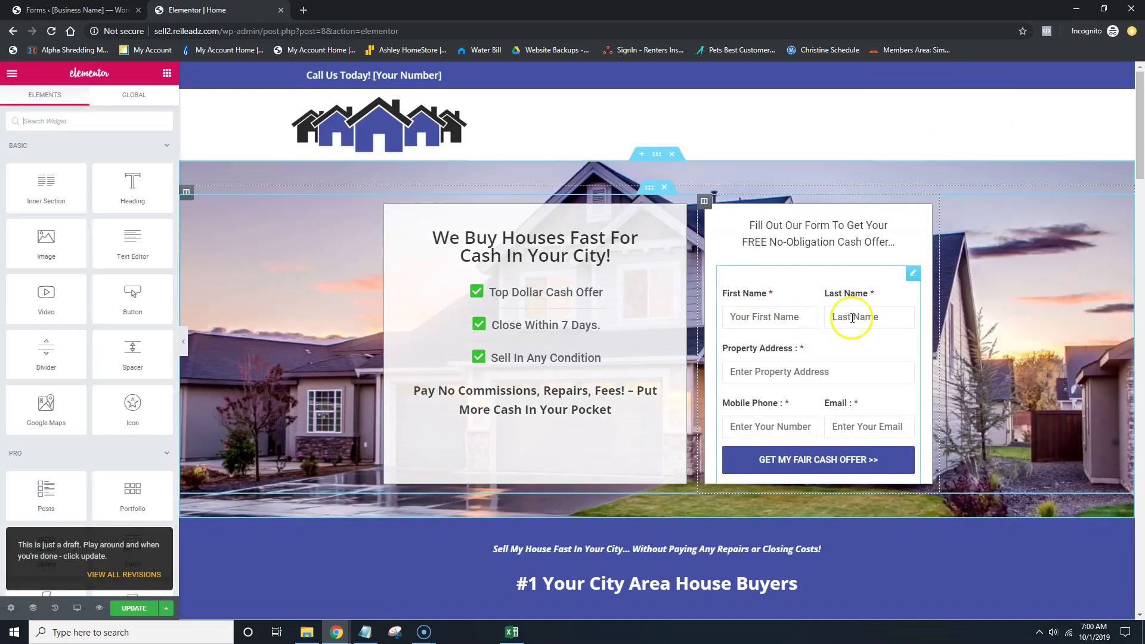
click(912, 274)
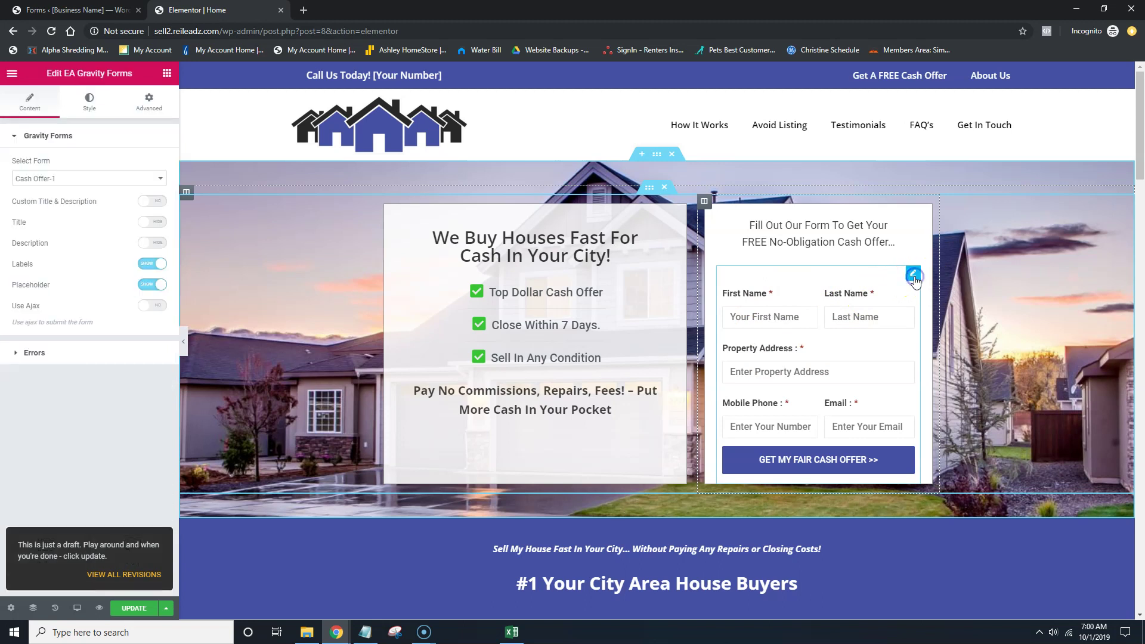
click(31, 178)
click(42, 244)
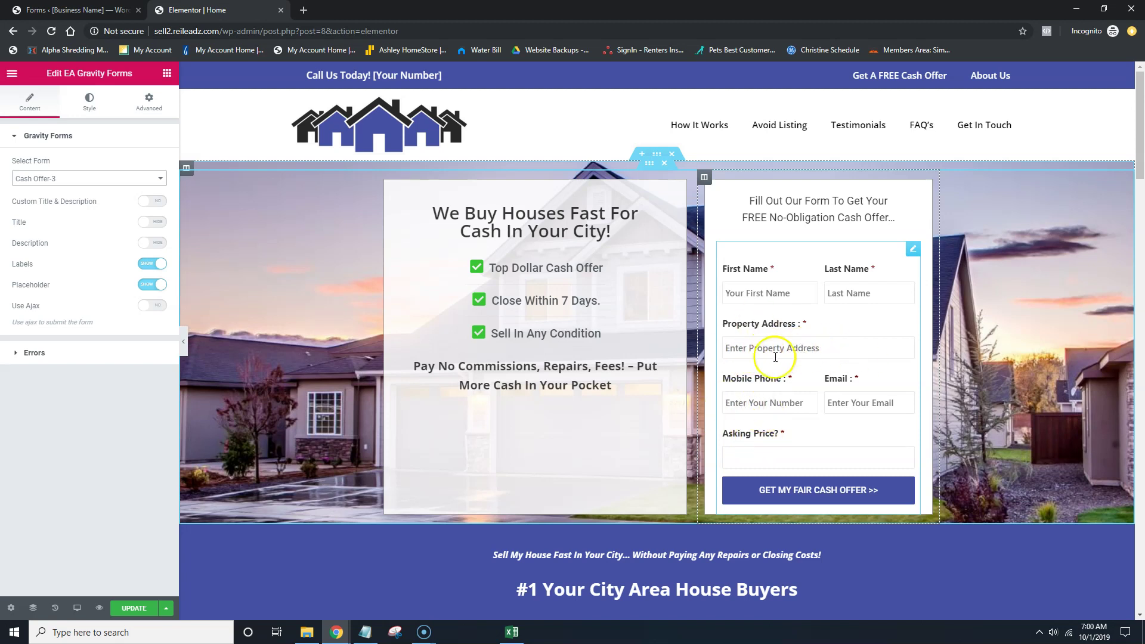
Give the Asking Price? field of Cash Offer-3 the placeholder "How Much Do You Want For Your House" and save the form
click(78, 9)
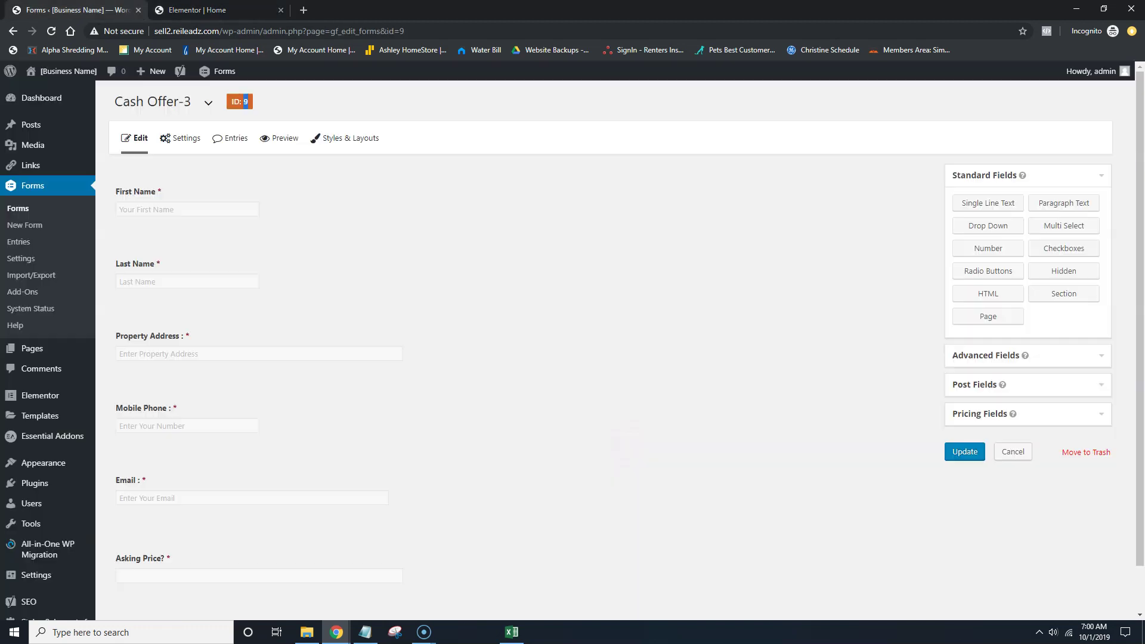
scroll(202, 358, down, 1)
click(143, 510)
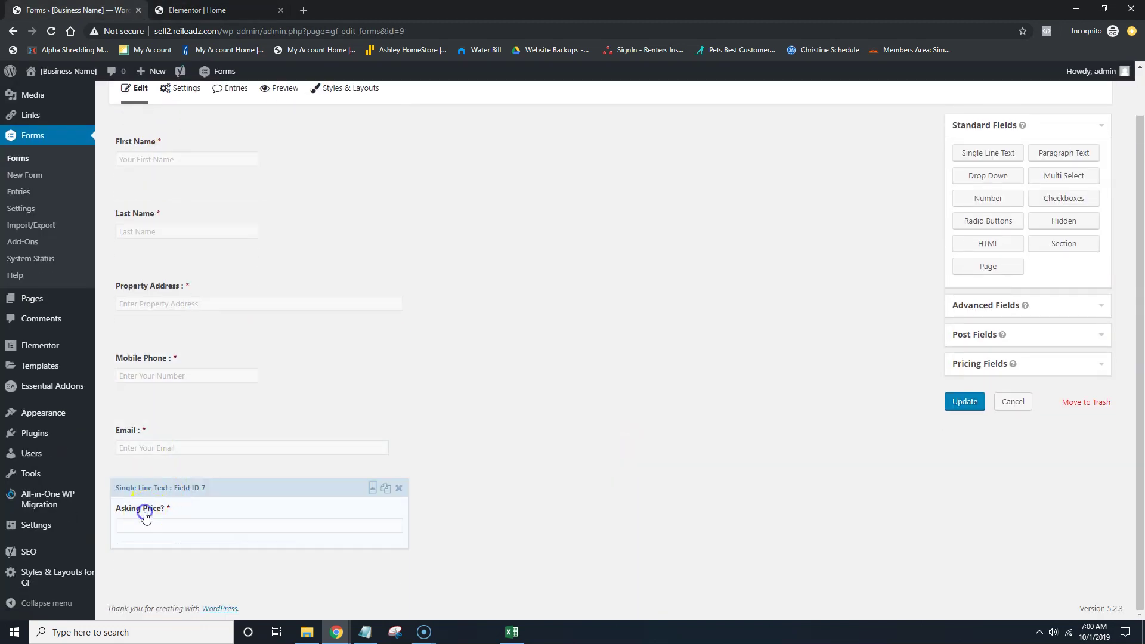
scroll(199, 524, down, 4)
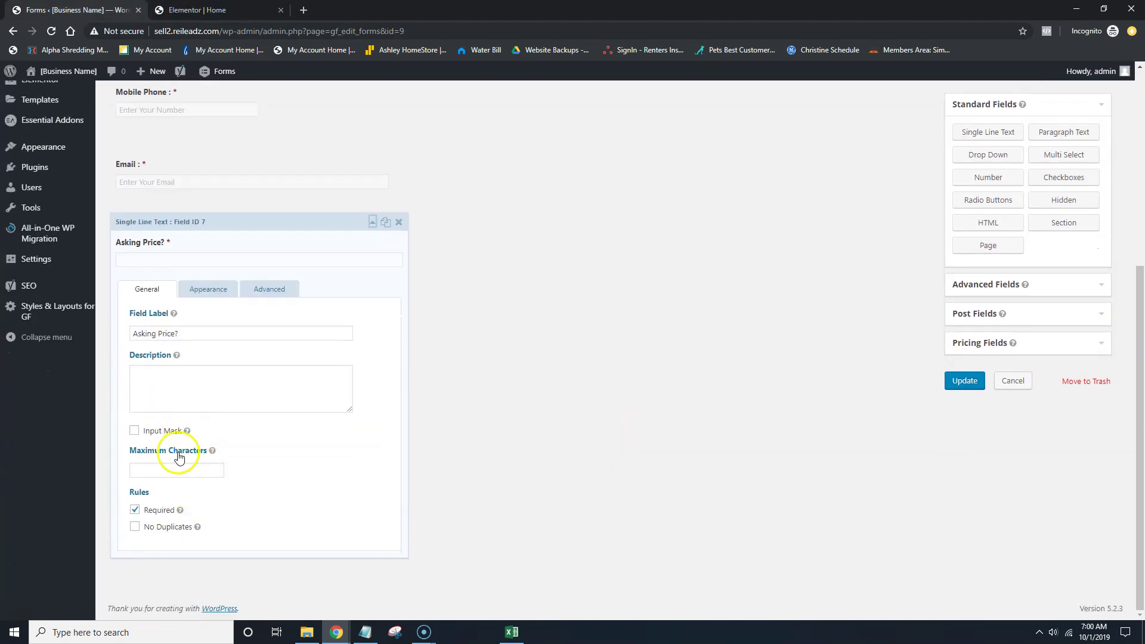
click(197, 291)
click(162, 332)
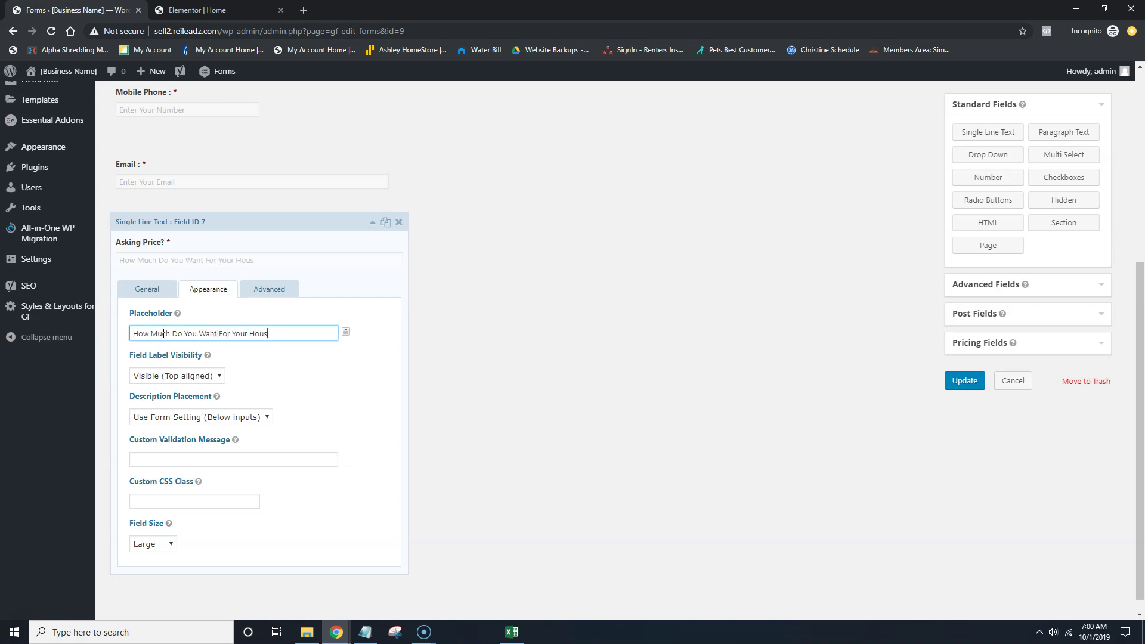
click(966, 381)
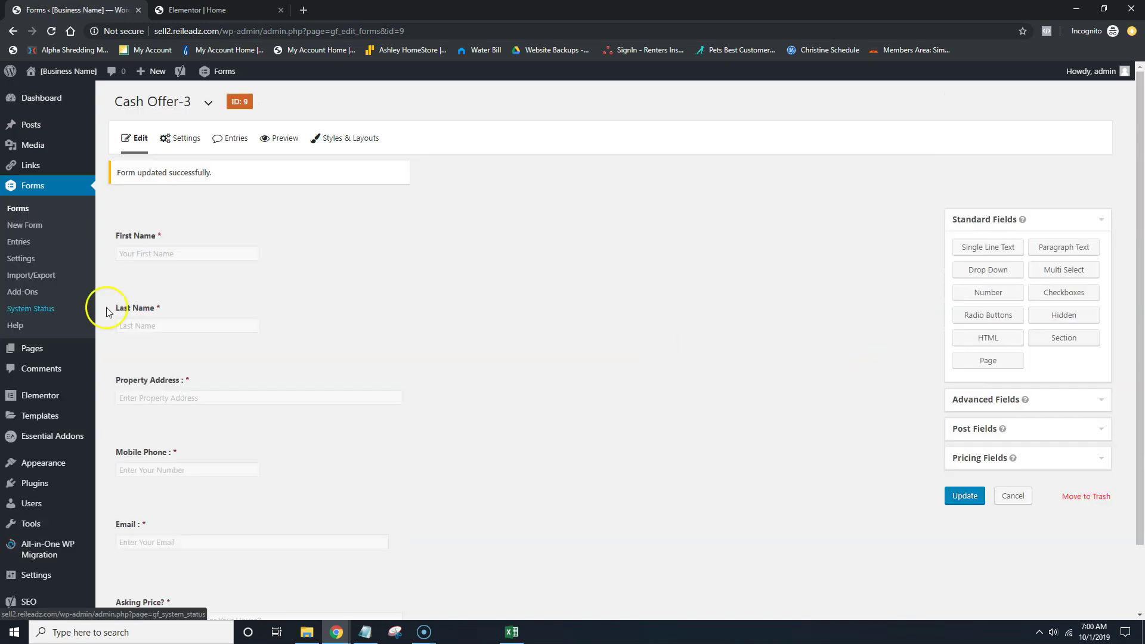
Return to the homepage in the Elementor editor and publish its updated version
key(ctrl+Tab)
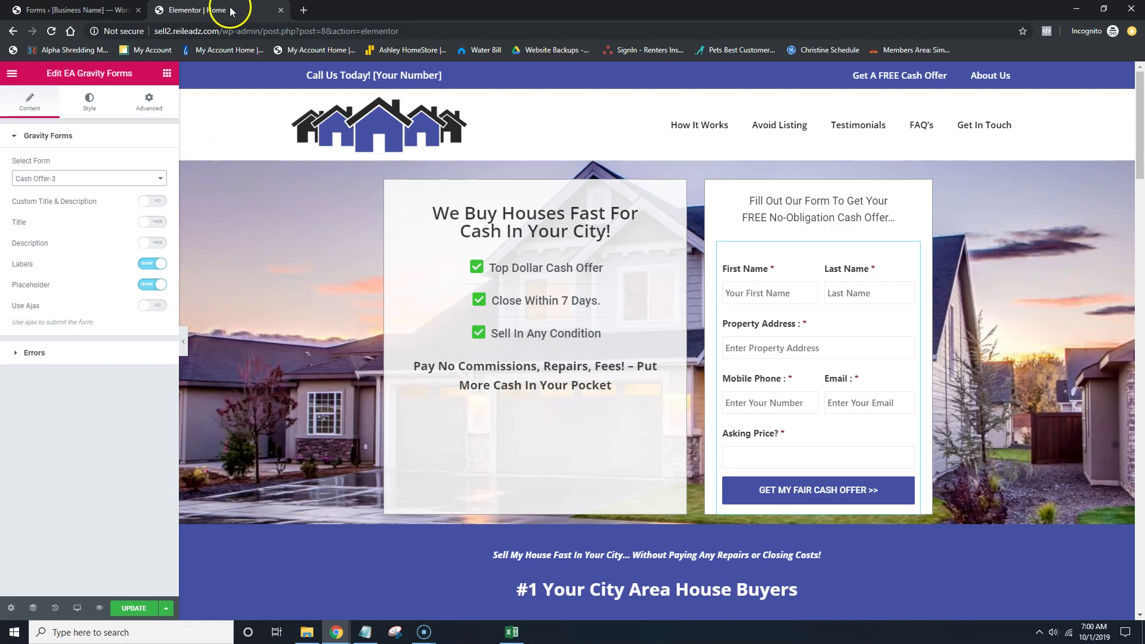
click(134, 609)
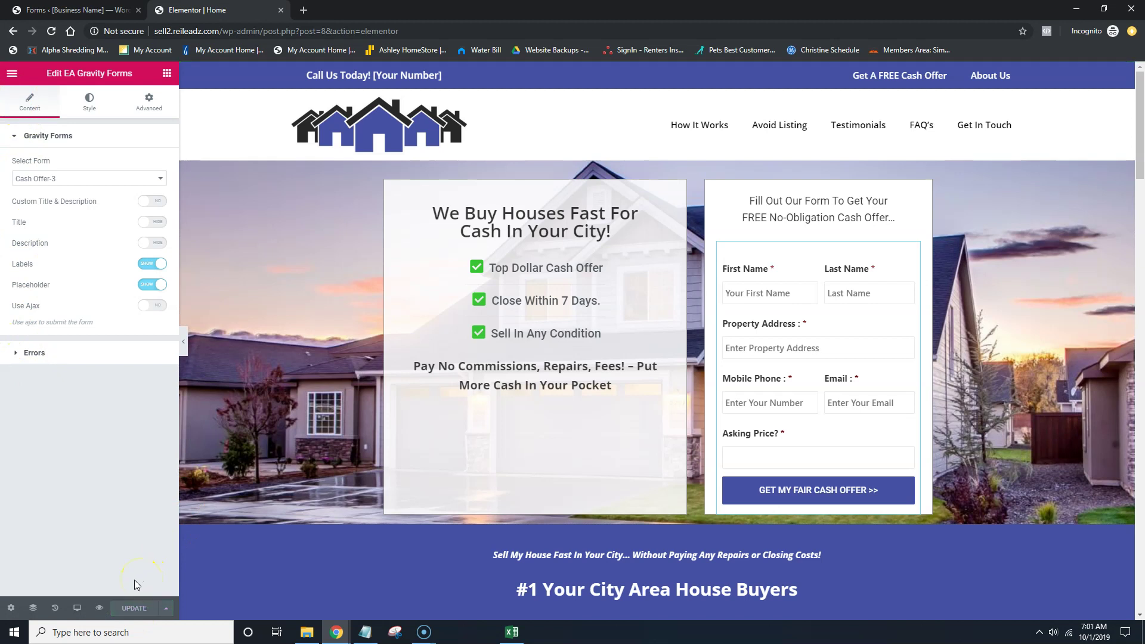
View the published homepage to check the Asking Price? field in the live form
click(13, 74)
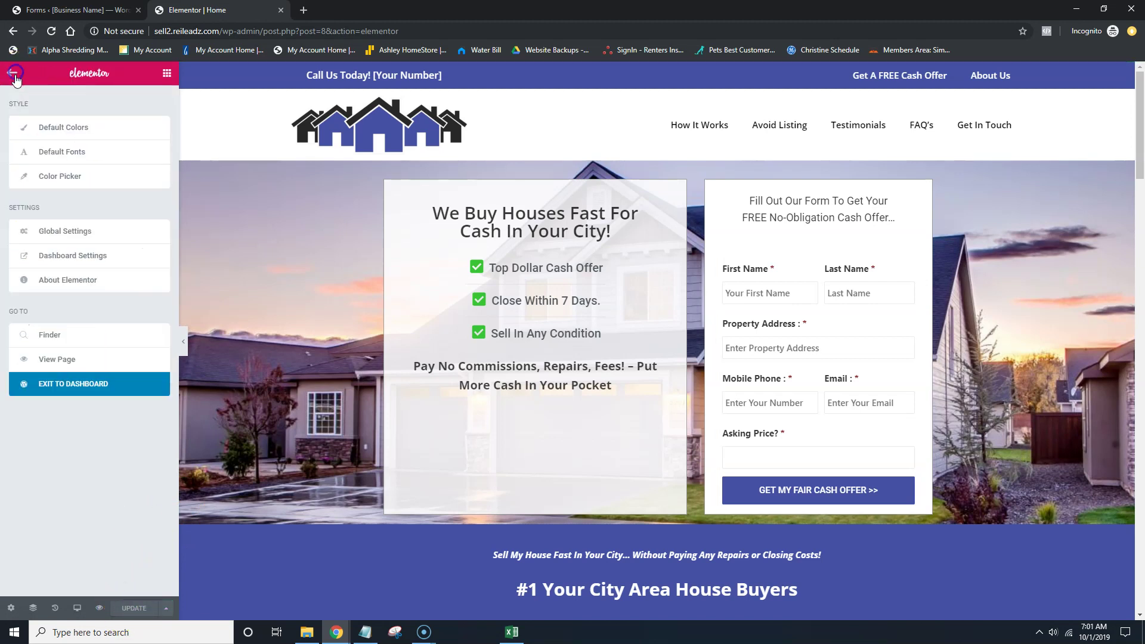
click(55, 359)
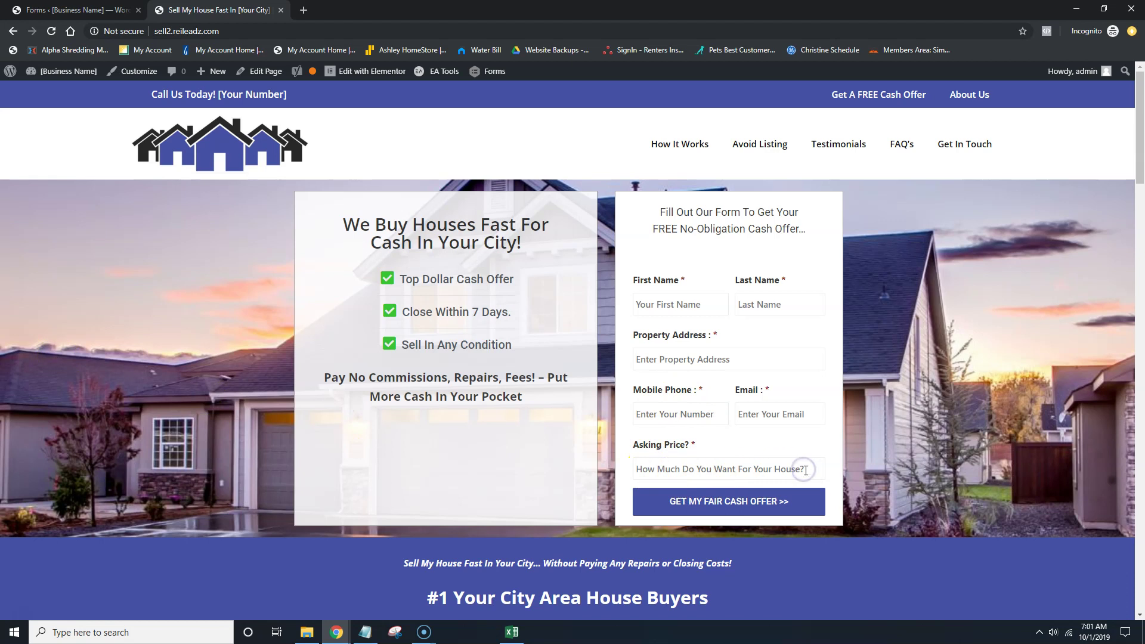
Return to the forms list and create a new form titled Cash Offer-4
click(20, 9)
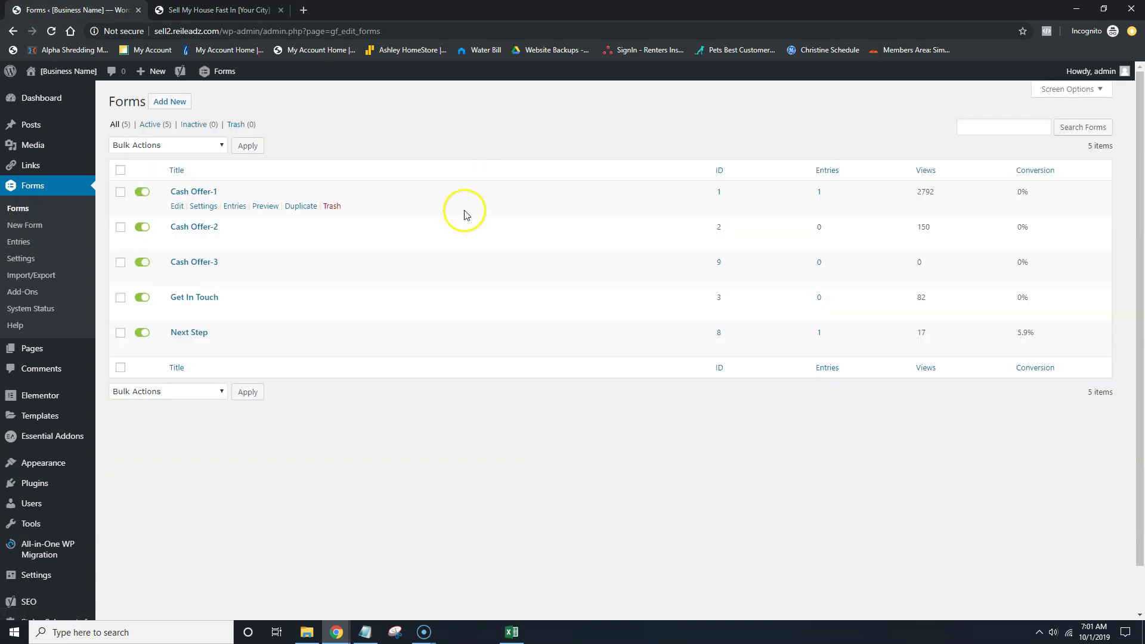
click(170, 102)
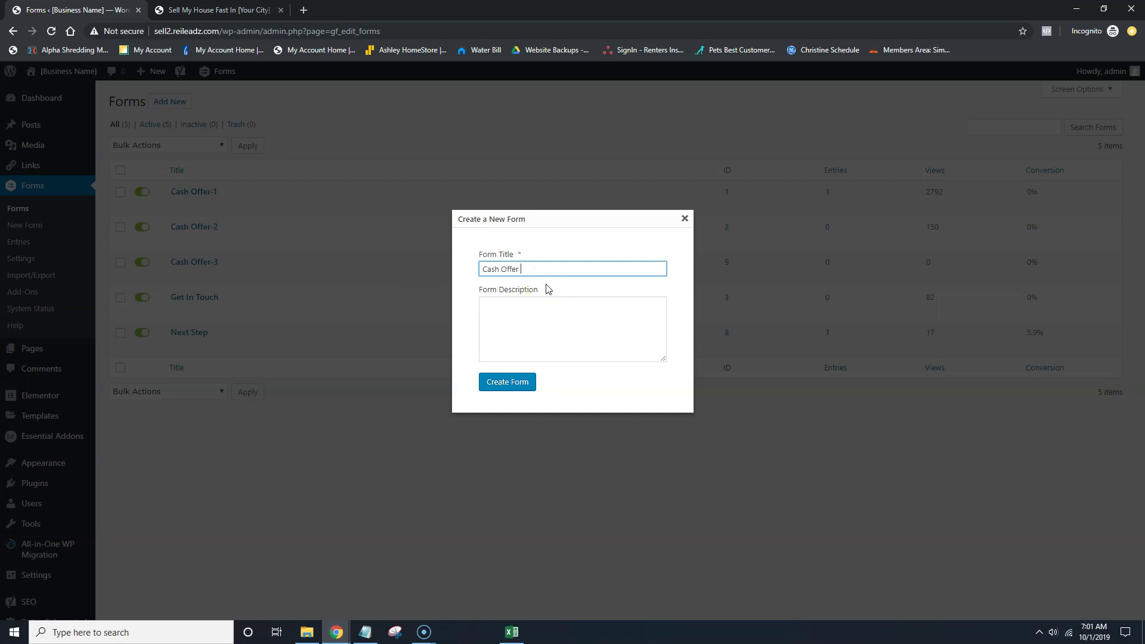
click(509, 384)
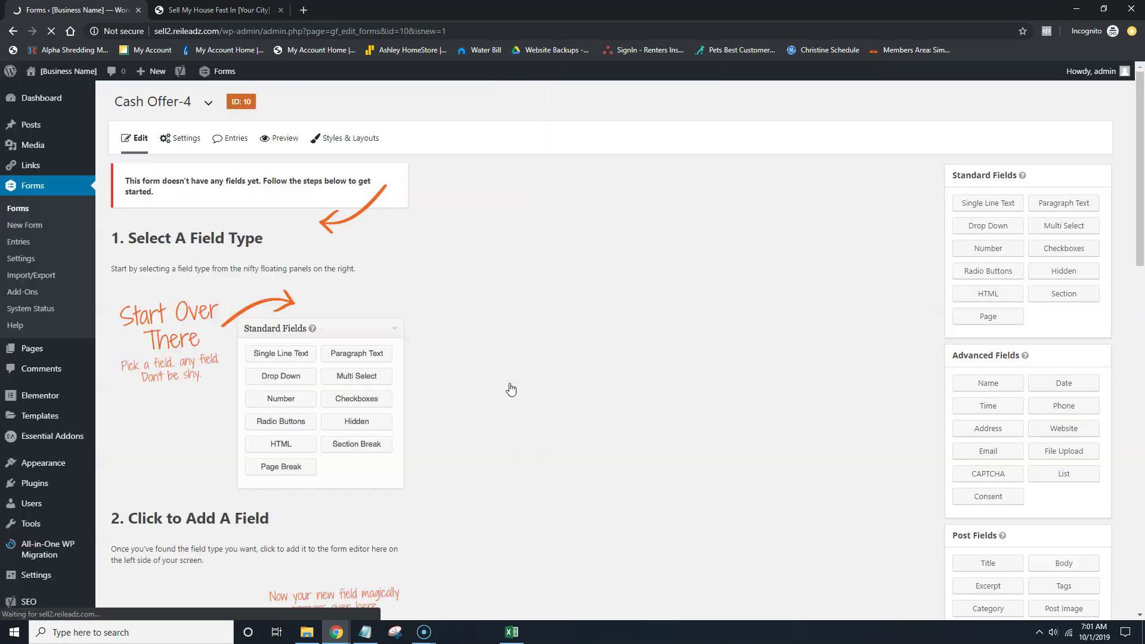
Look through the getting-started instructions for adding, editing, arranging and saving fields in the empty form
scroll(307, 250, down, 10)
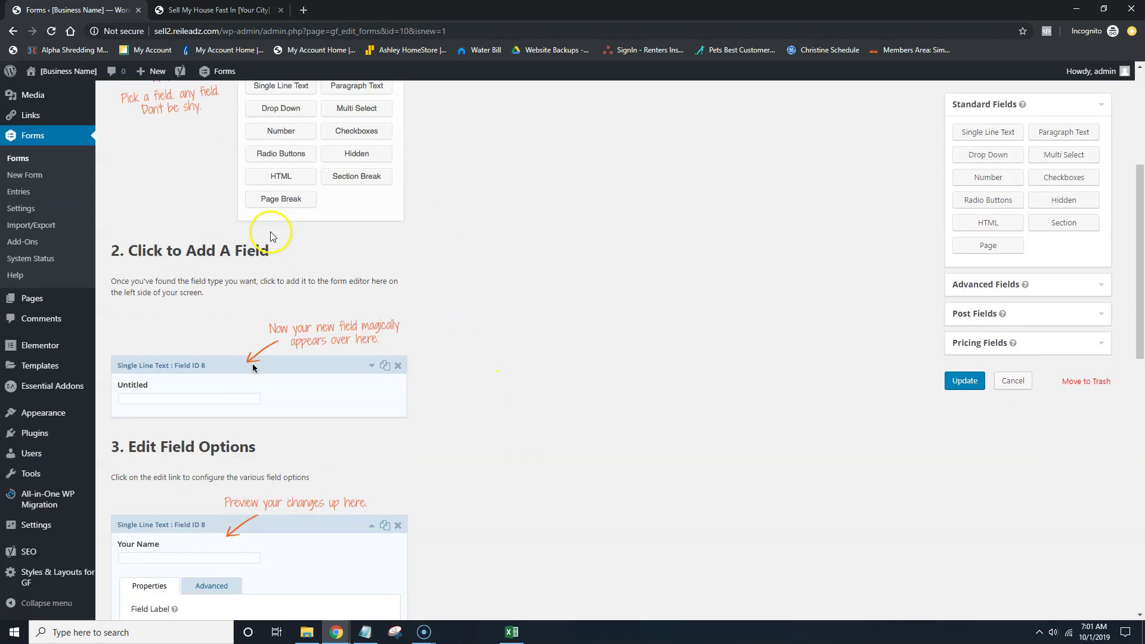
scroll(280, 292, up, 10)
scroll(311, 183, up, 2)
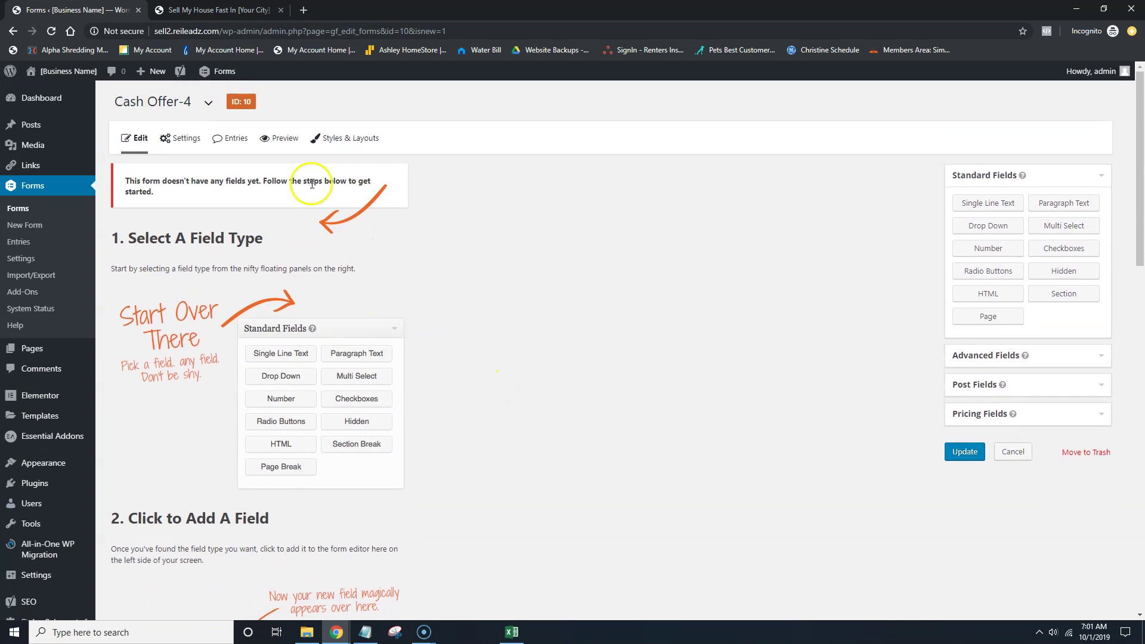
scroll(403, 345, down, 15)
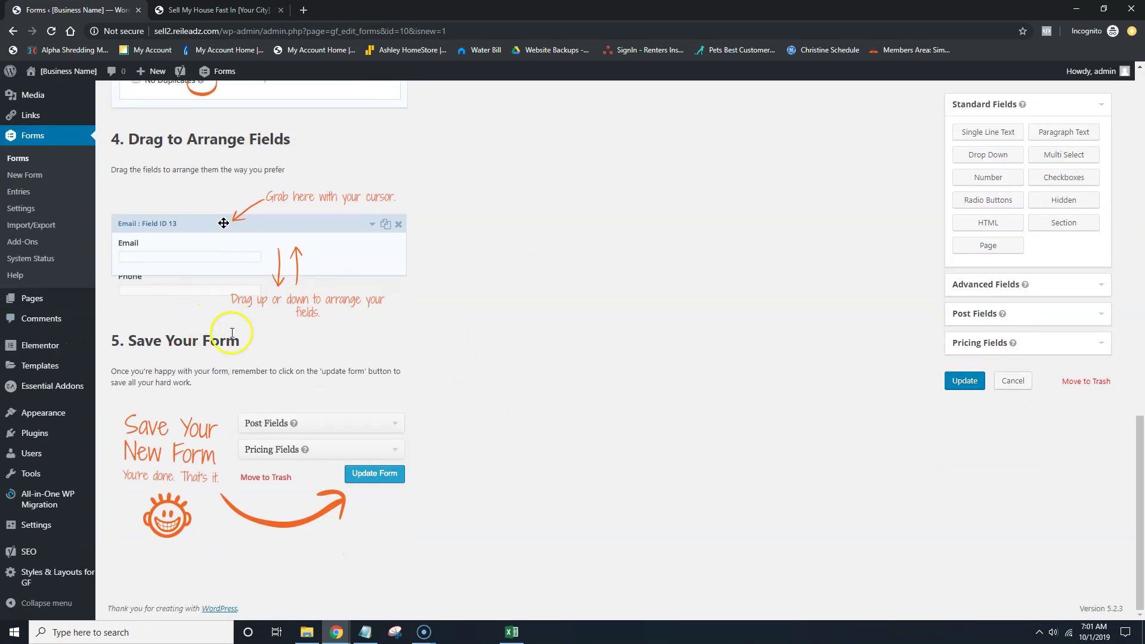
scroll(419, 515, up, 8)
scroll(419, 515, up, 8)
scroll(268, 449, down, 12)
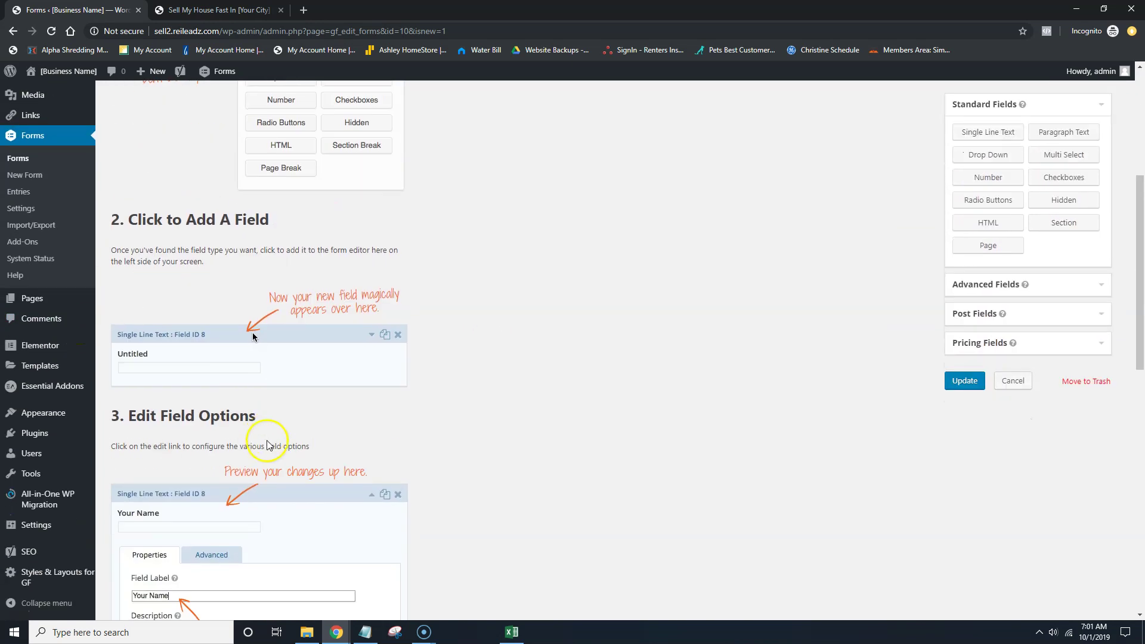
scroll(291, 411, up, 12)
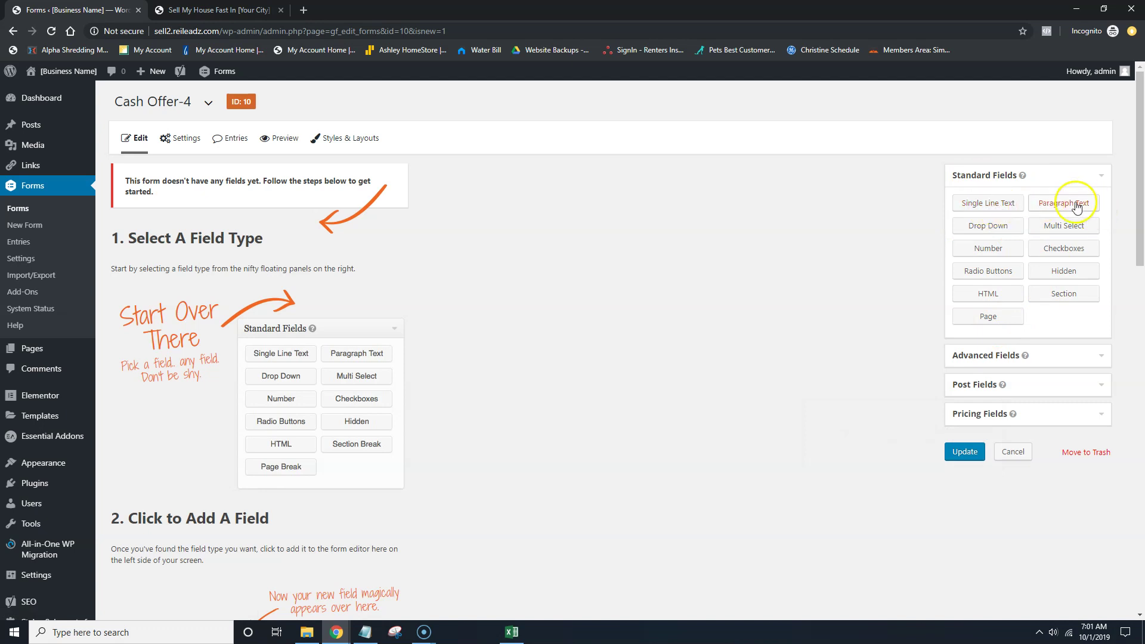
Add the advanced Name field to the Cash Offer-4 form and make it required
drag(1070, 208, 670, 248)
click(998, 358)
drag(990, 232, 258, 194)
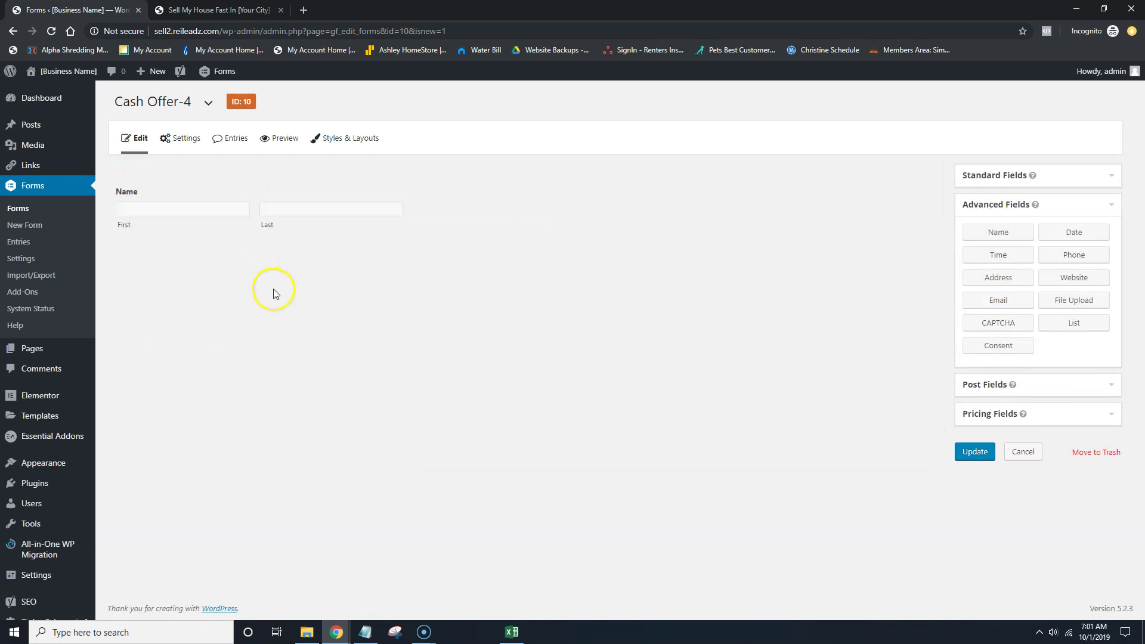
click(187, 210)
click(150, 569)
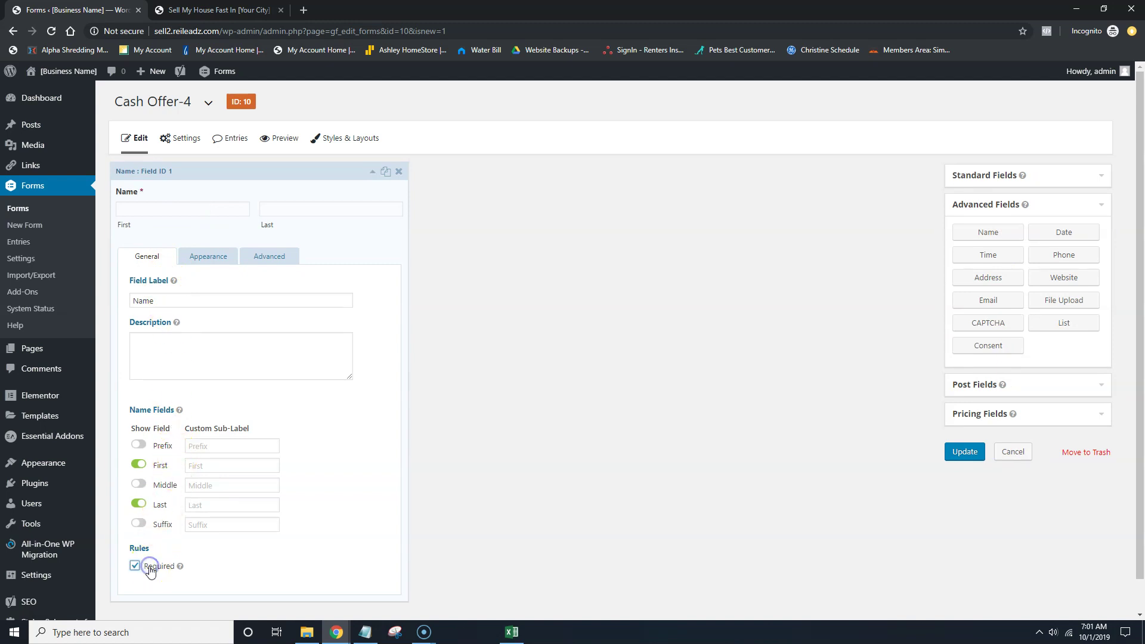
click(372, 172)
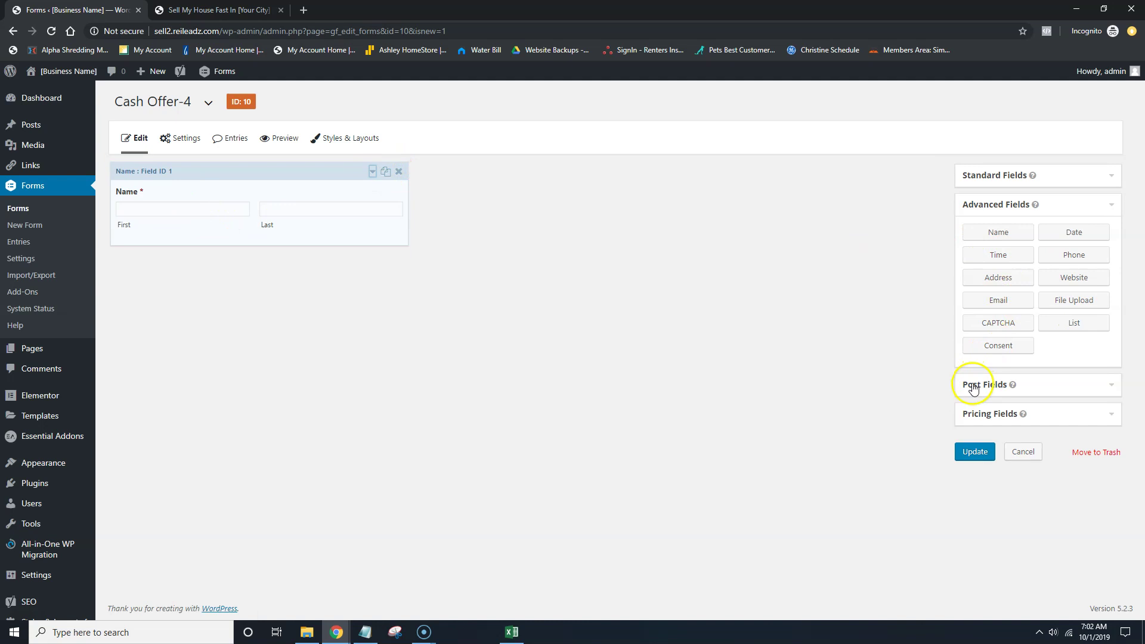
Add a Single Line Text field below Name, label it Address, and make it required
click(993, 176)
drag(991, 206, 254, 285)
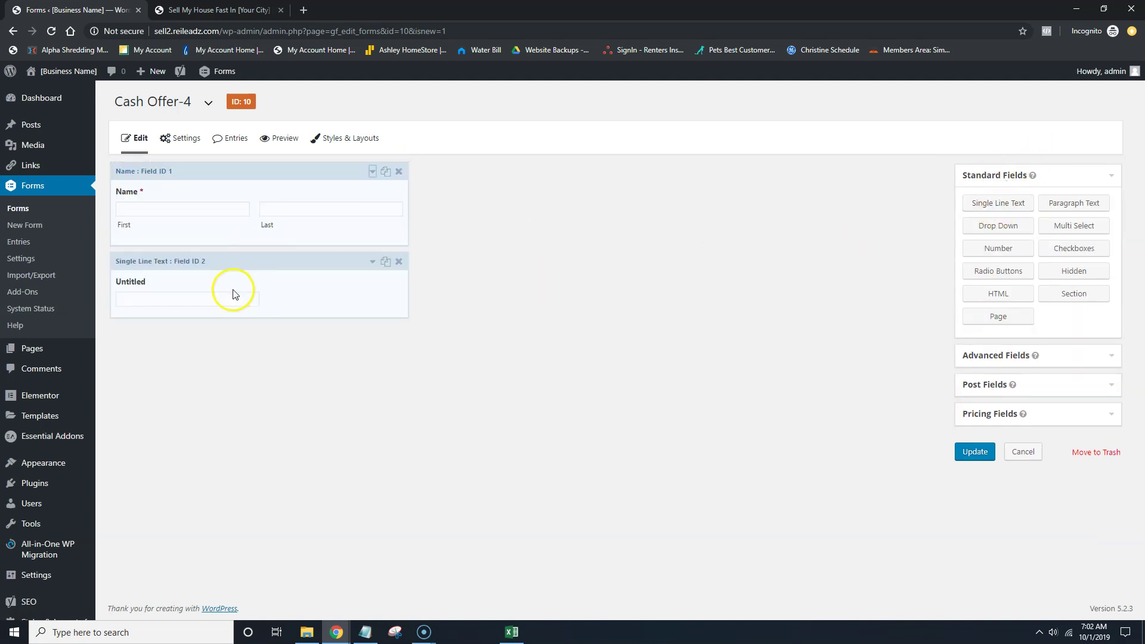
click(143, 274)
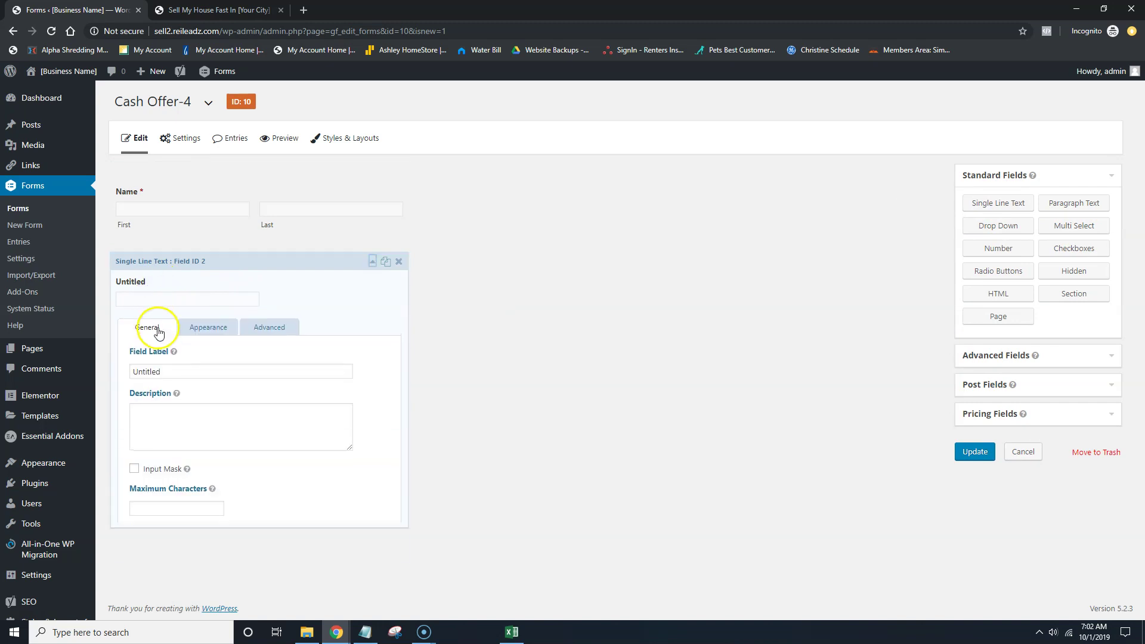
double_click(131, 371)
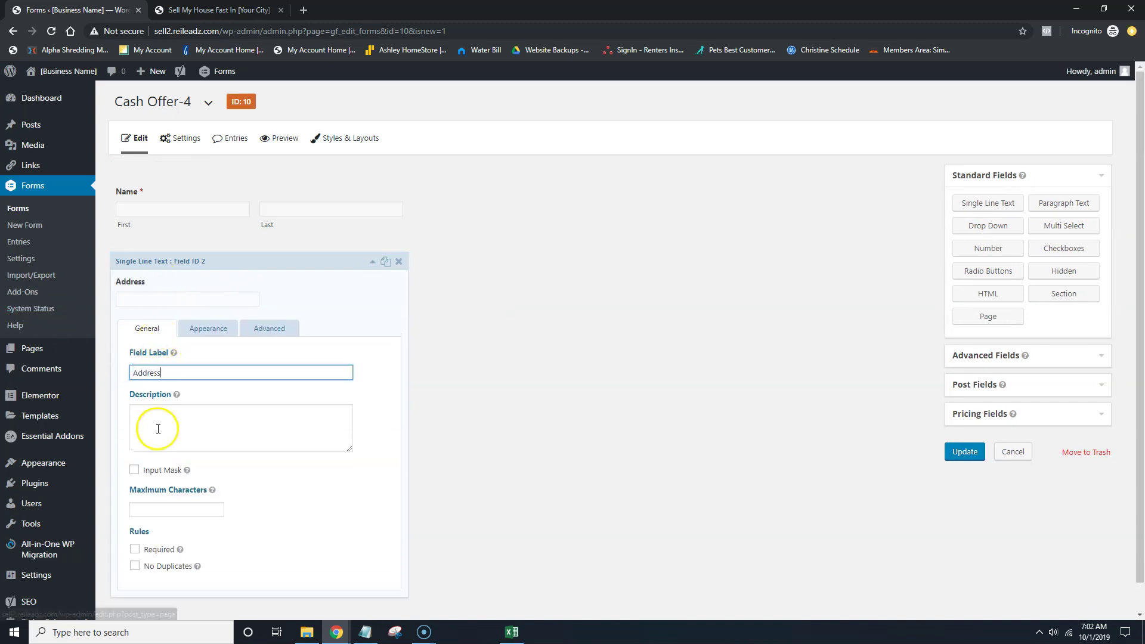
click(136, 551)
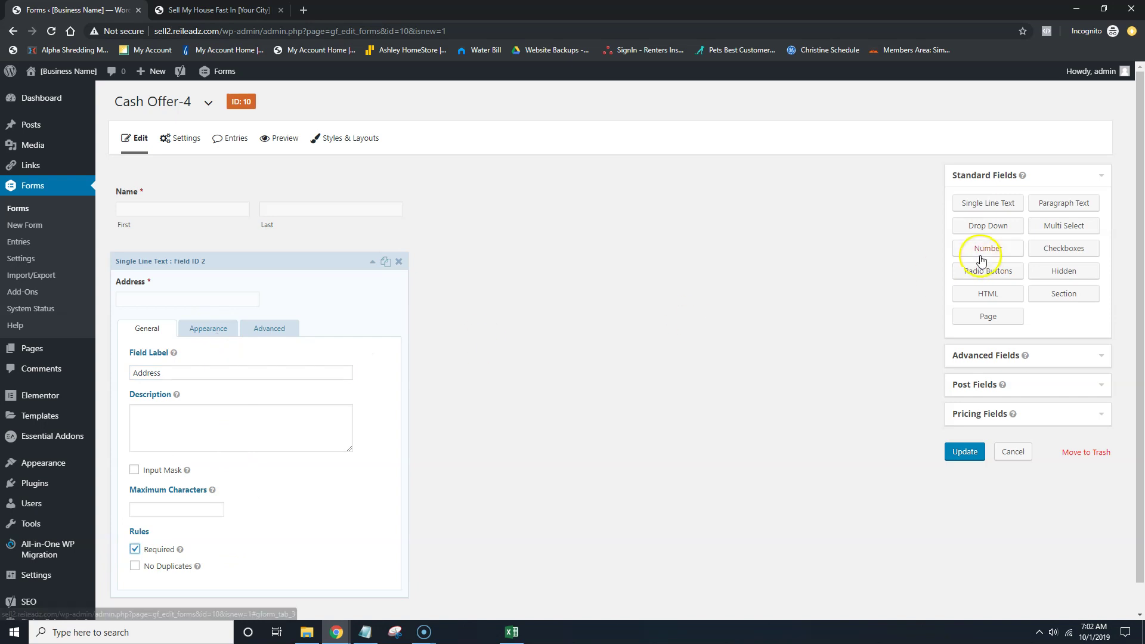
click(309, 262)
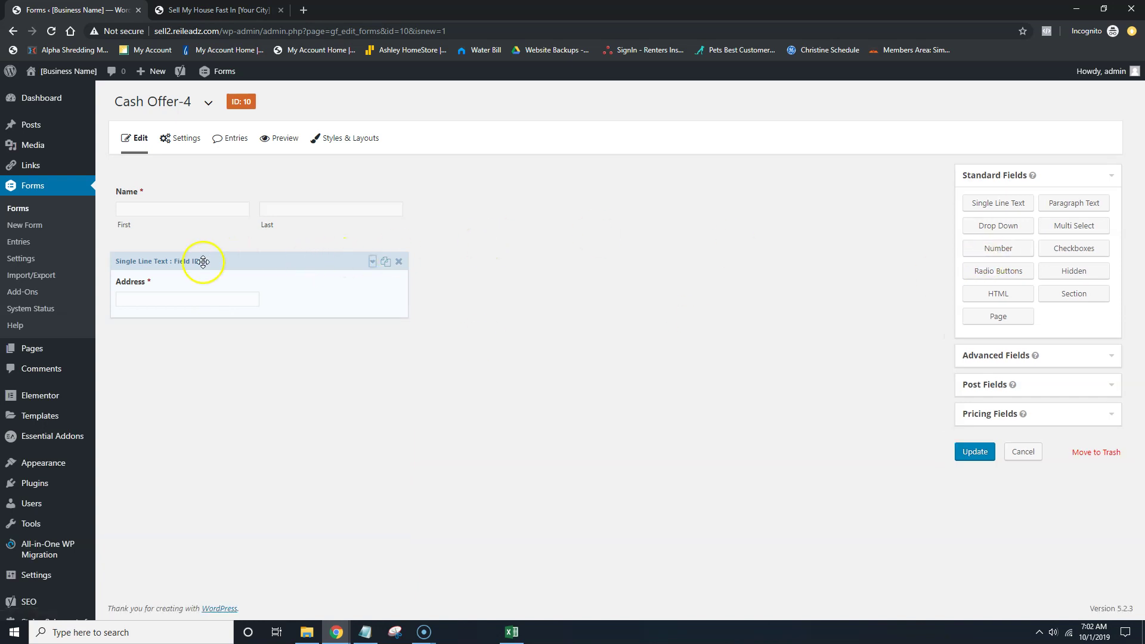
Set the Address field's size to Large
click(189, 290)
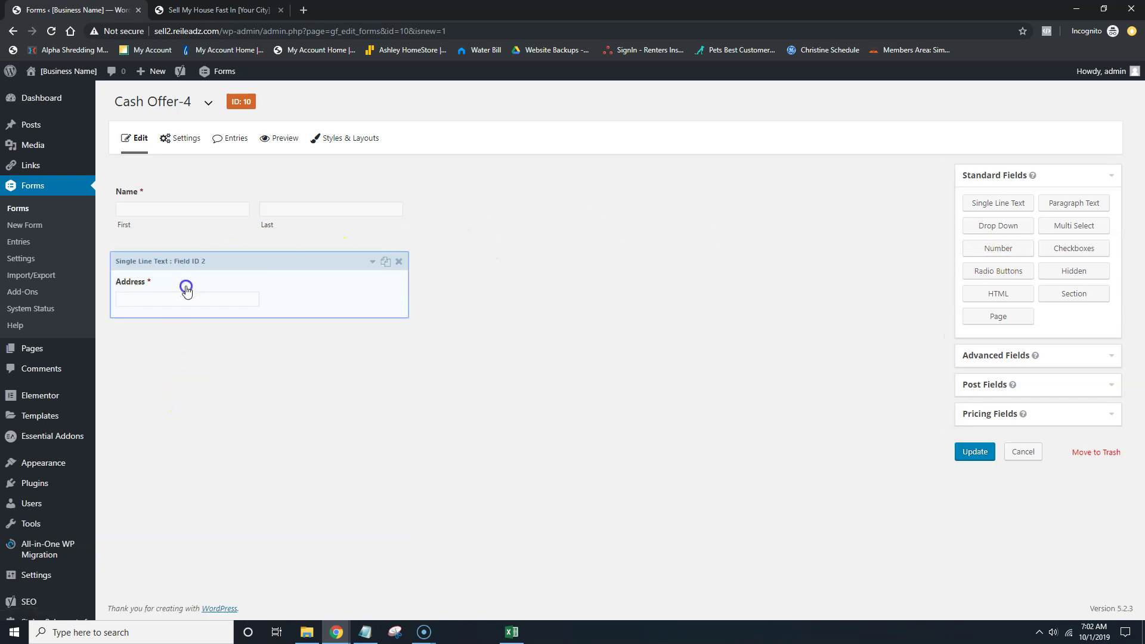
click(184, 289)
click(203, 328)
click(152, 583)
click(150, 582)
Check the Name field's appearance and general settings for a field size option
click(200, 264)
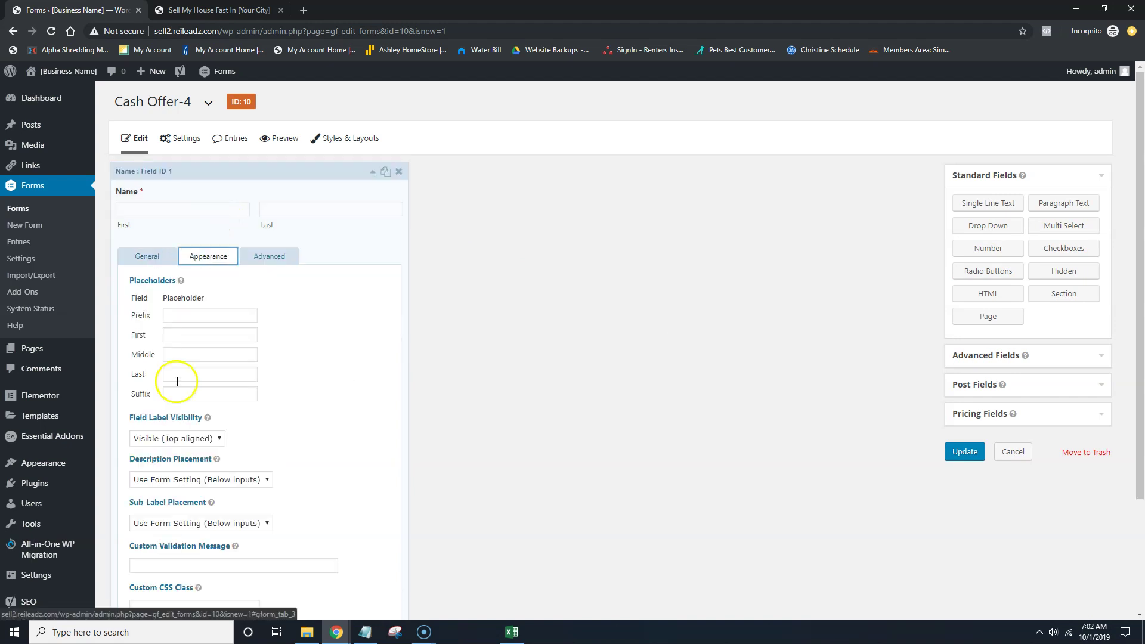
scroll(179, 506, down, 2)
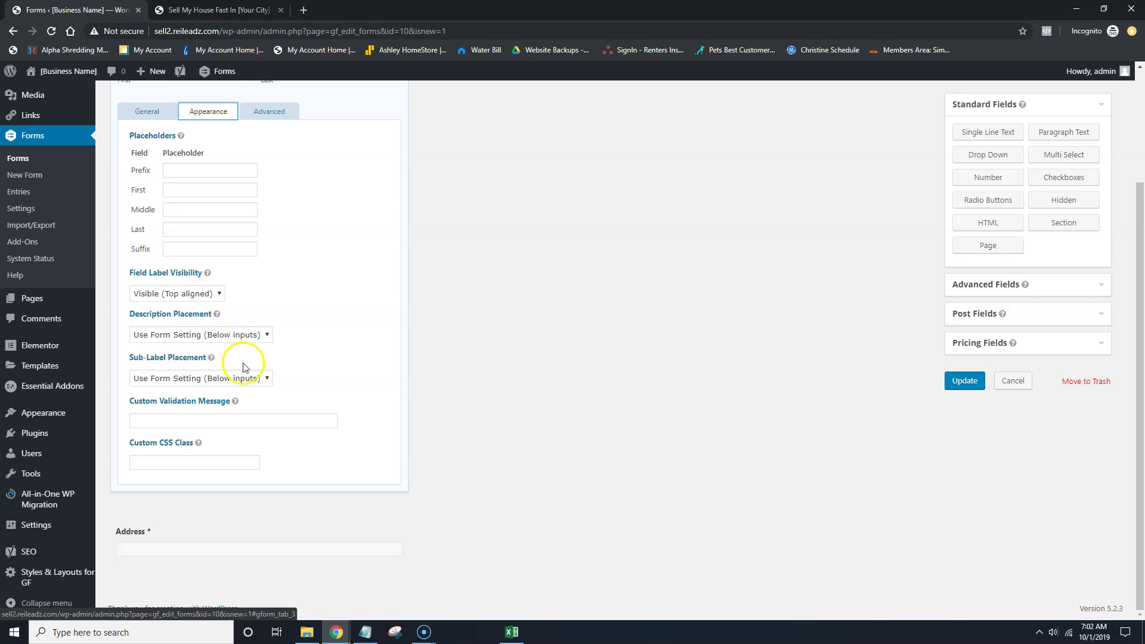
scroll(215, 358, up, 3)
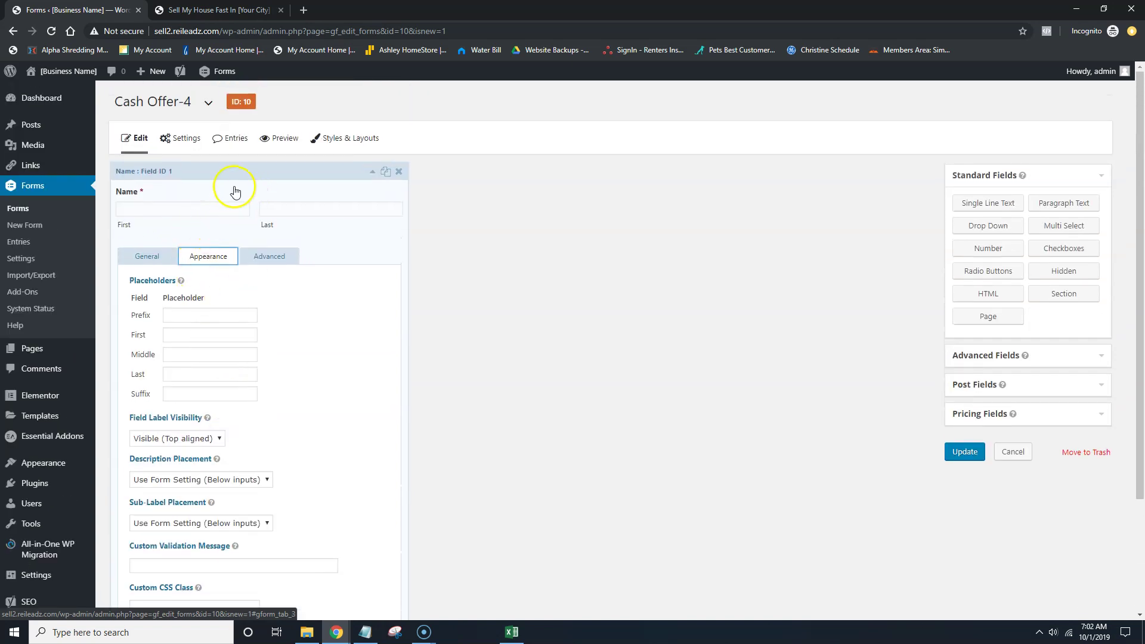
click(134, 256)
scroll(194, 255, down, 1)
scroll(238, 197, up, 1)
click(240, 184)
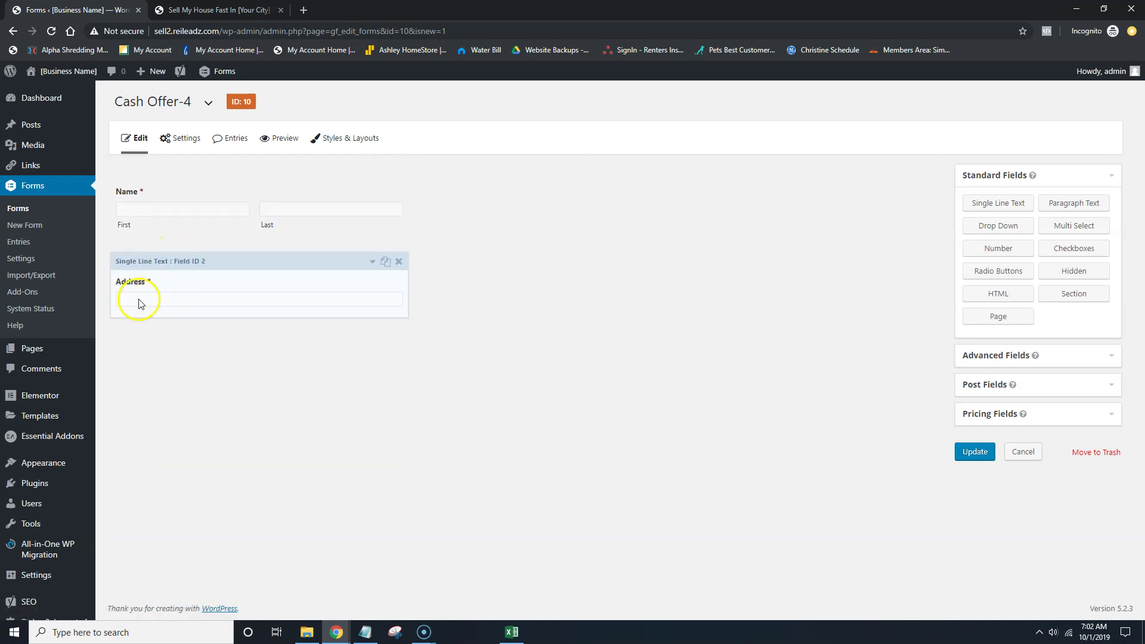
Add the advanced Phone field below Address and make it required
click(1012, 358)
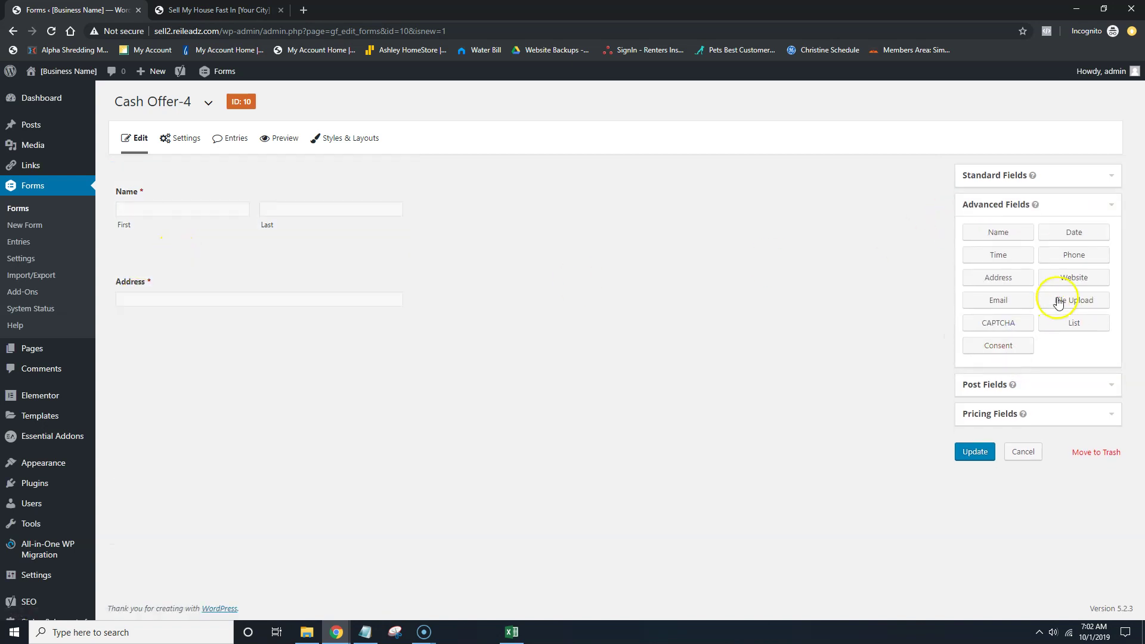
drag(1077, 255, 230, 353)
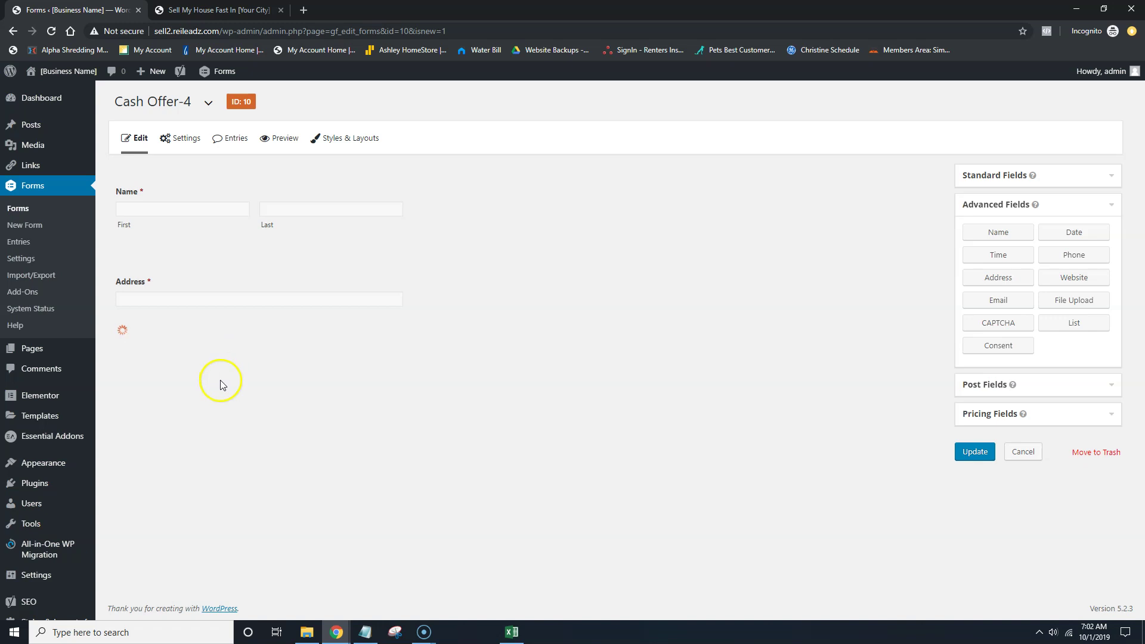
click(169, 371)
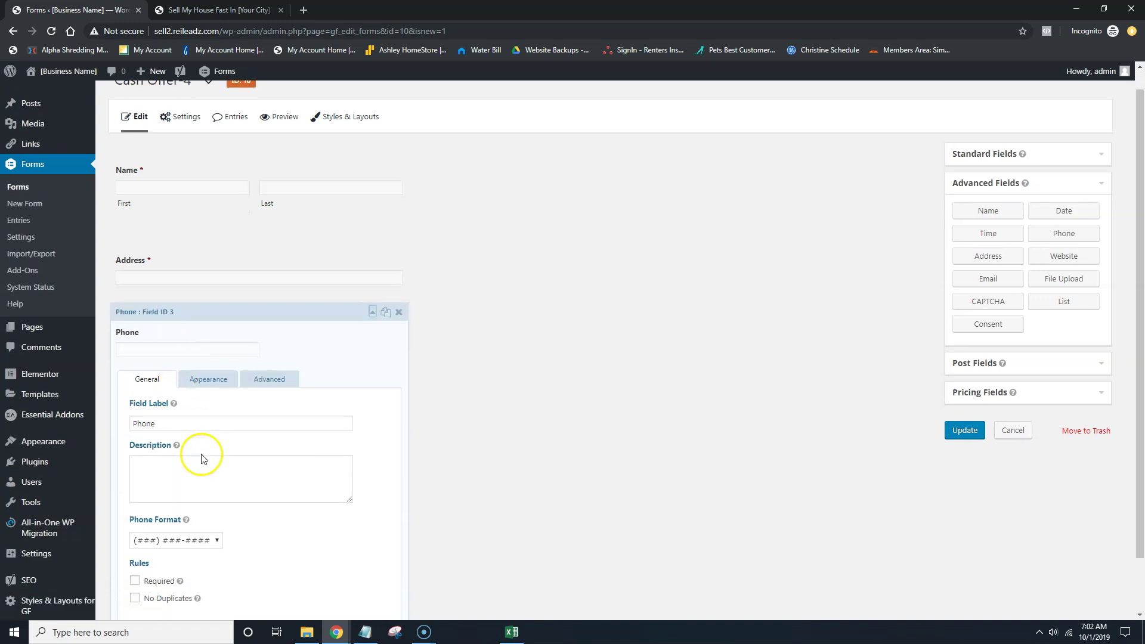
scroll(191, 477, down, 1)
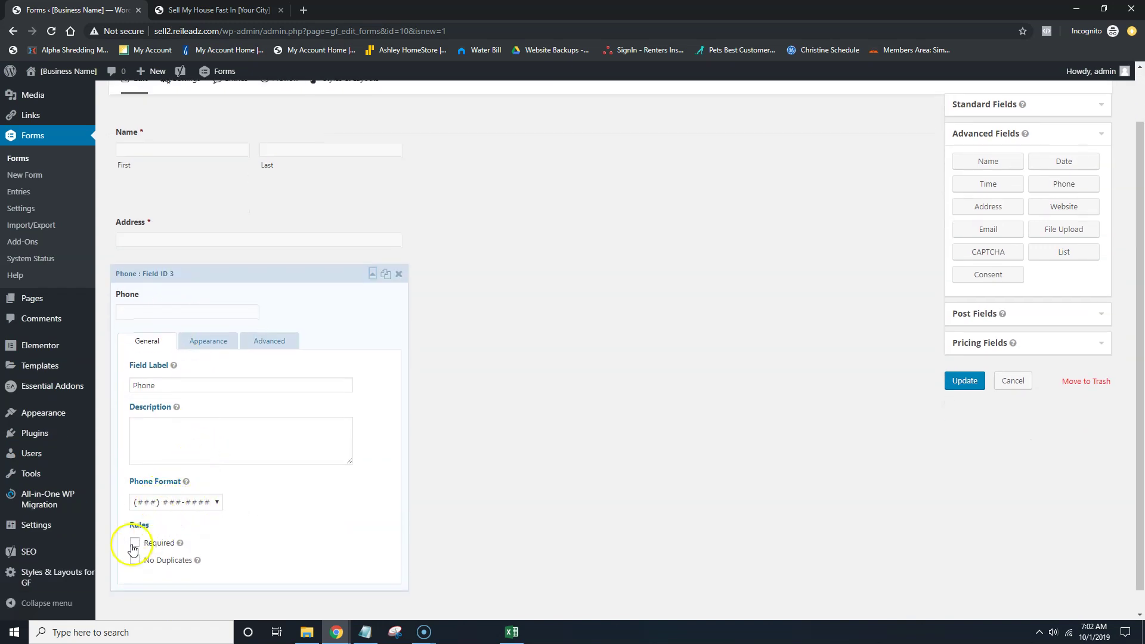
Set the Phone field's size to Large and save the form
click(208, 341)
click(153, 595)
click(157, 581)
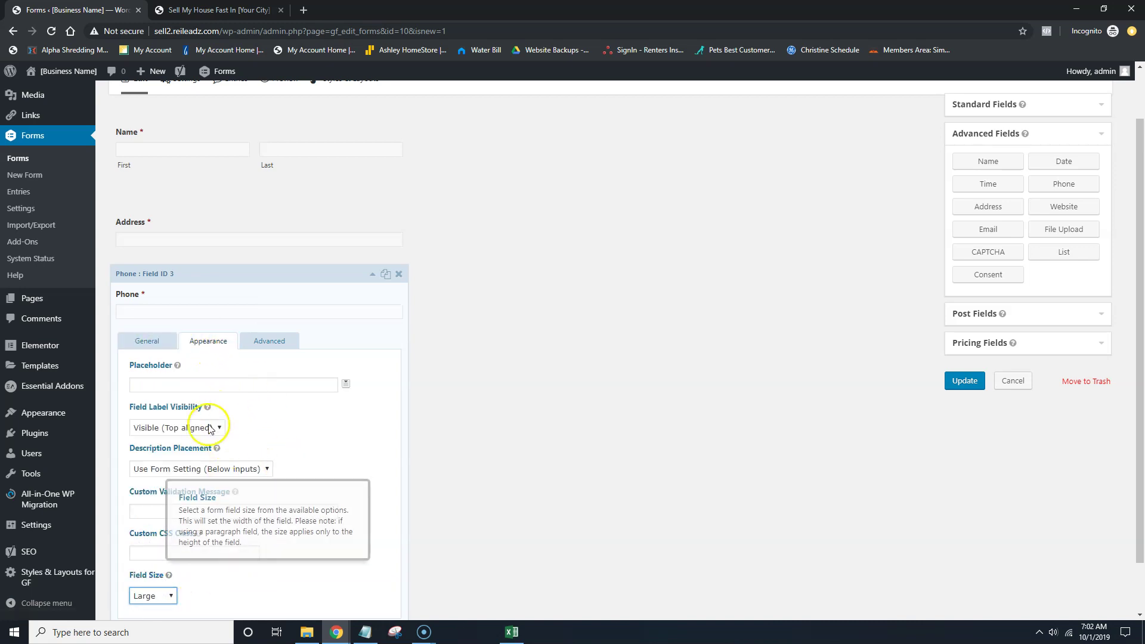
click(964, 380)
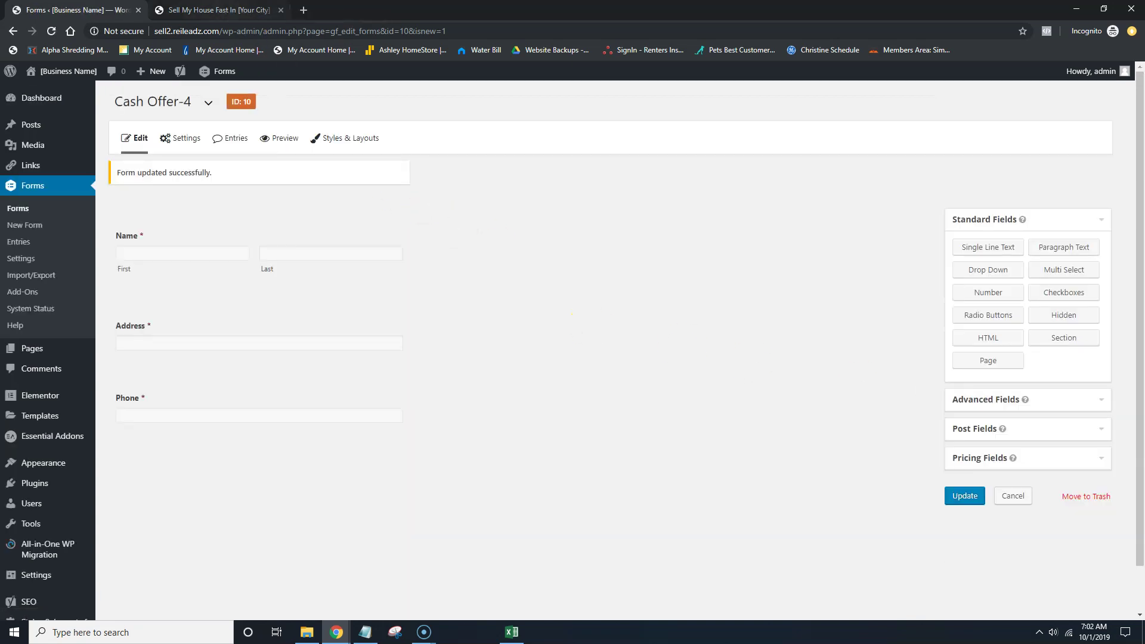
Switch to the live homepage and open it in the Elementor editor
click(215, 10)
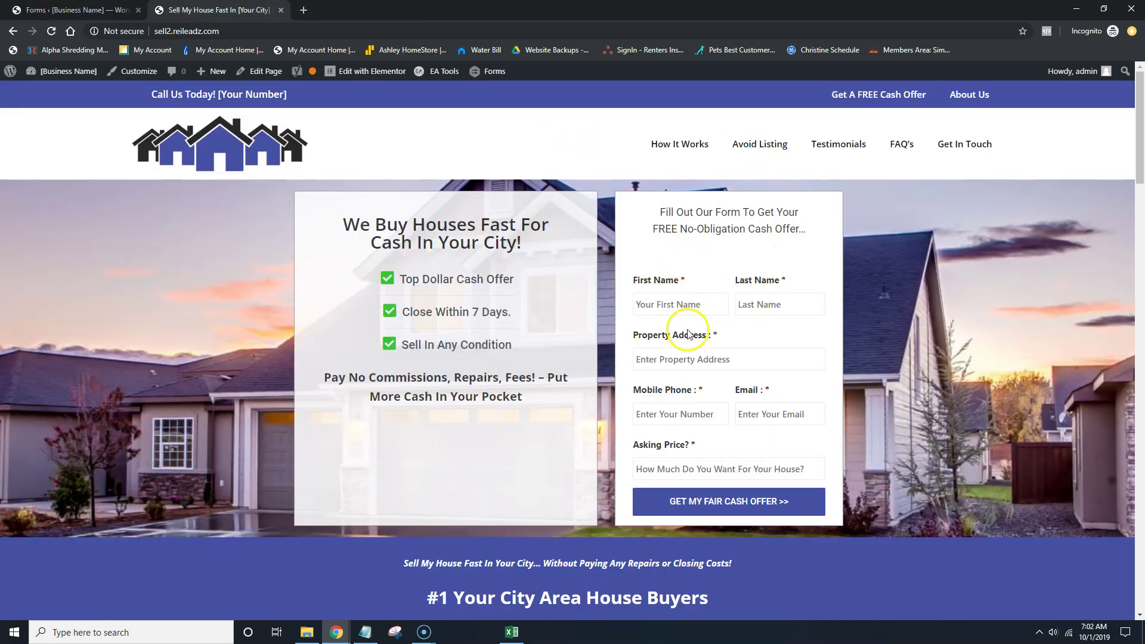
click(353, 79)
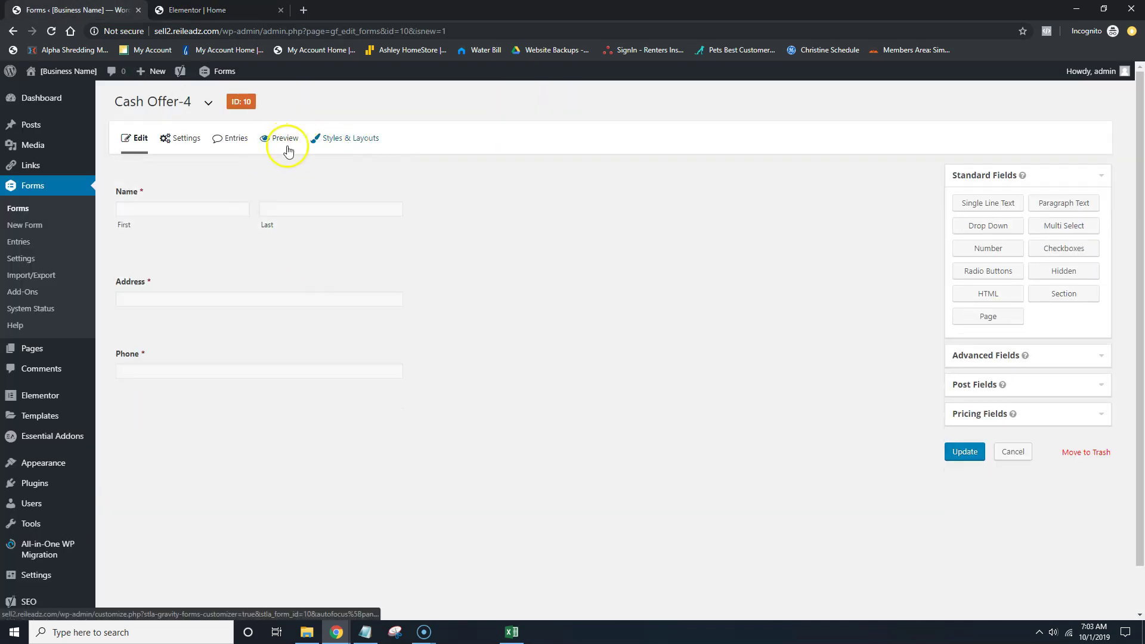
Open the form settings of Cash Offer-4 and review the layout and submit button options
mouse_move(175, 150)
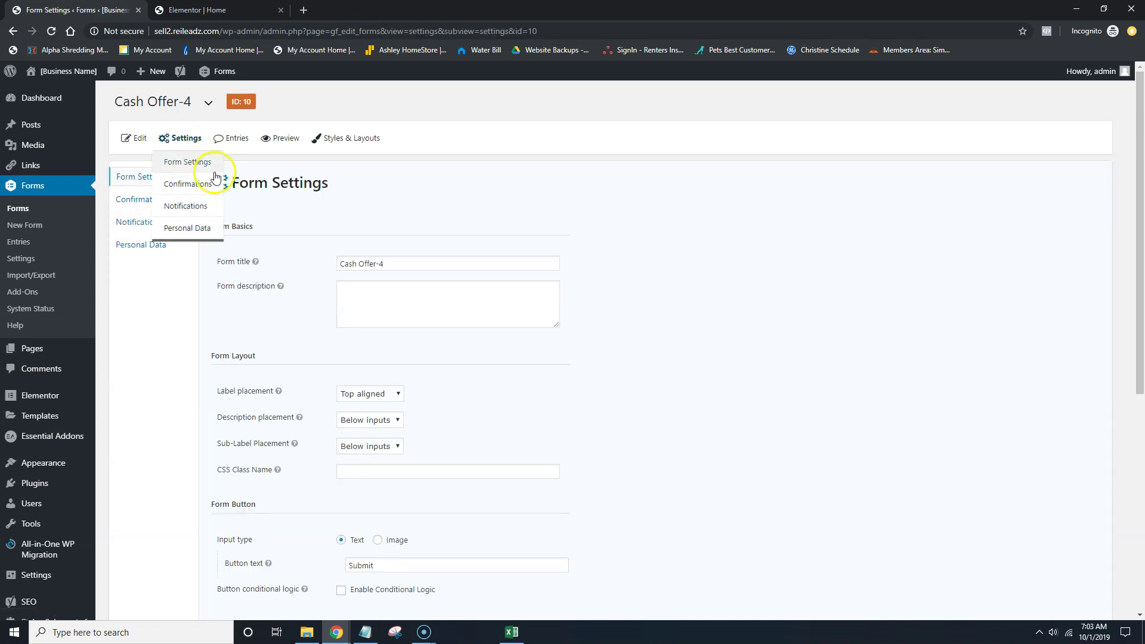
scroll(270, 280, down, 3)
scroll(268, 310, up, 3)
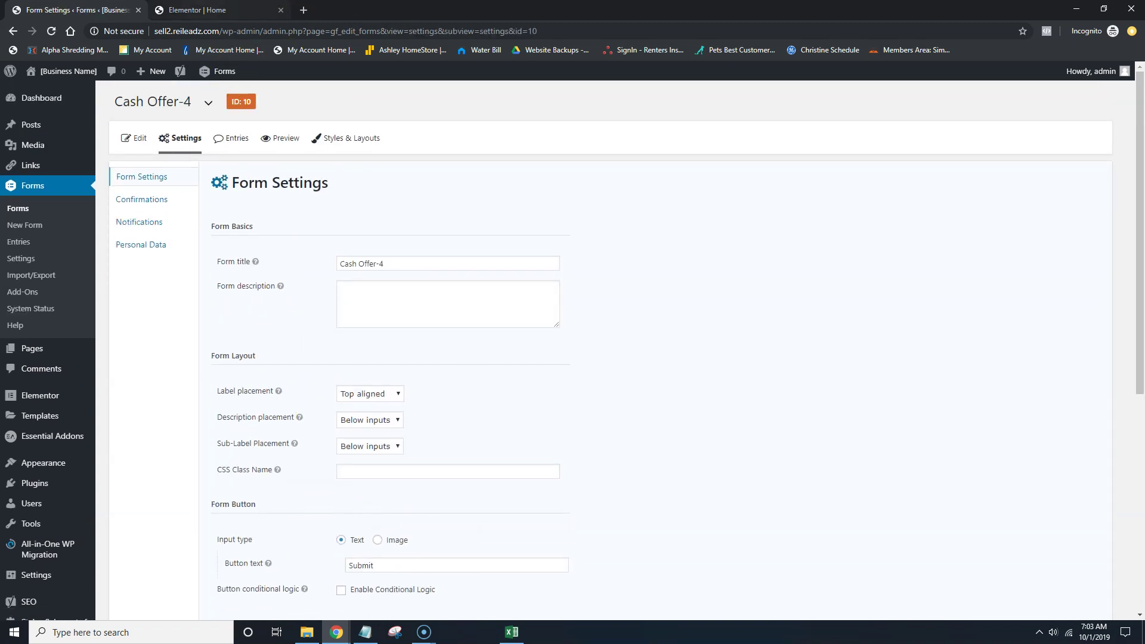
In the Elementor editor, switch the homepage hero's Gravity Forms widget to the Cash Offer-4 form
key(ctrl+Tab)
click(909, 247)
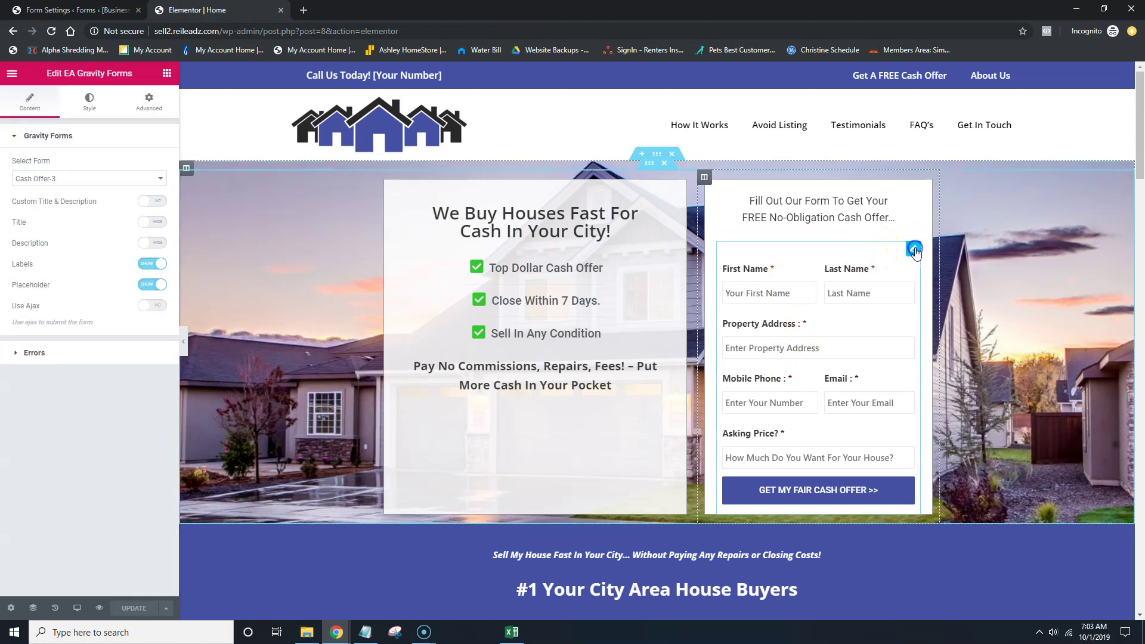
click(37, 179)
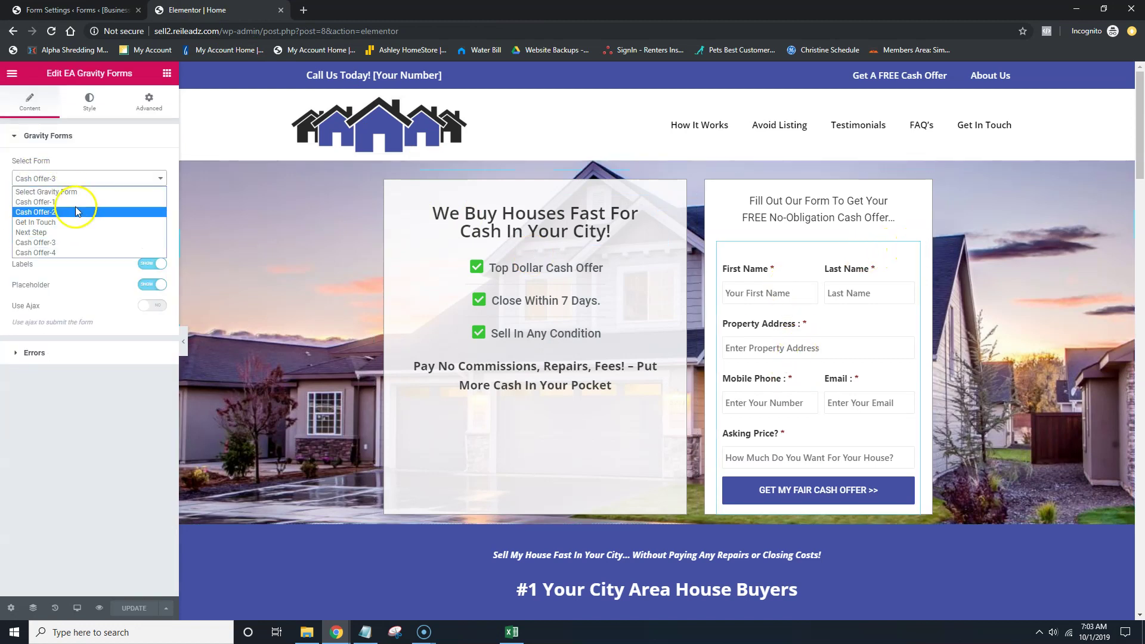
click(55, 252)
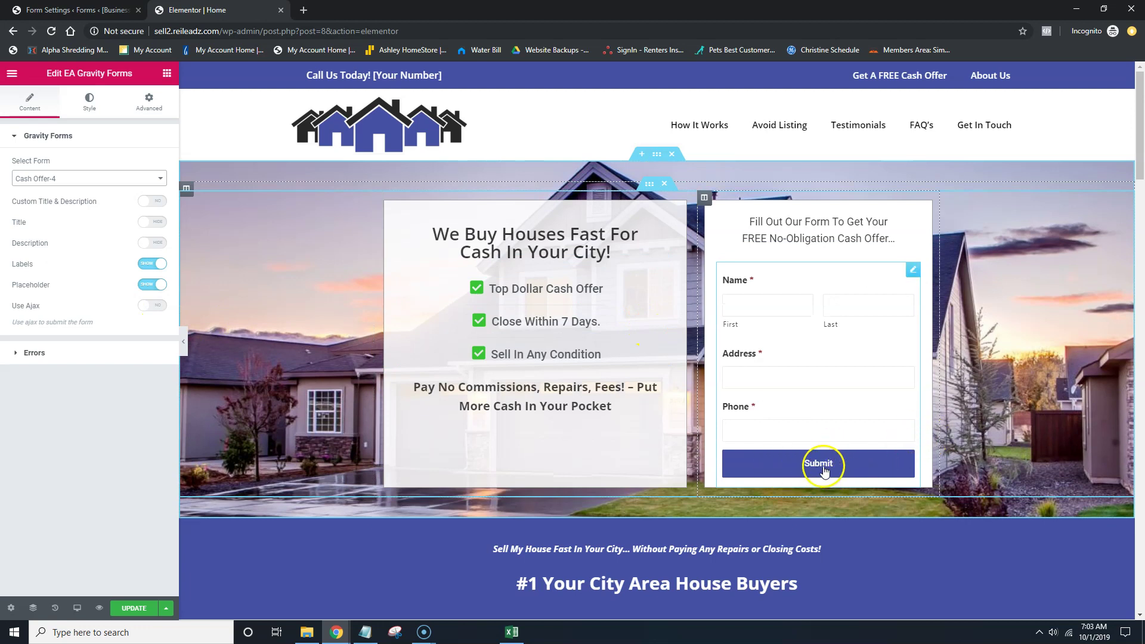
Set Cash Offer-4's submit button text to ">> Get Cash Offer <<" and save the form settings
click(59, 10)
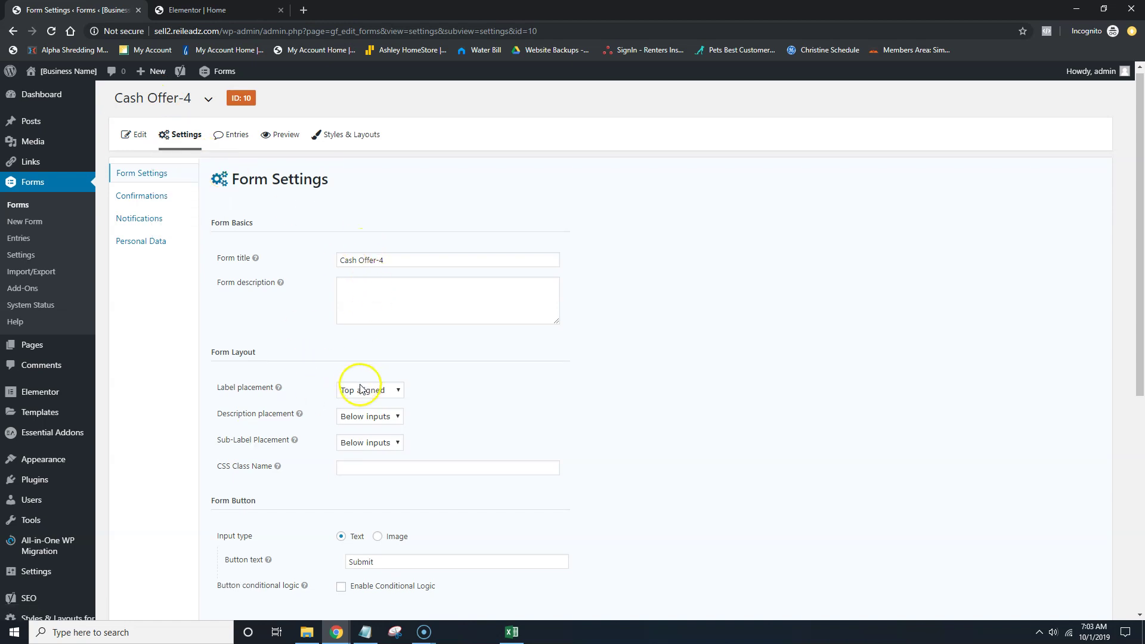
scroll(360, 389, down, 2)
double_click(371, 444)
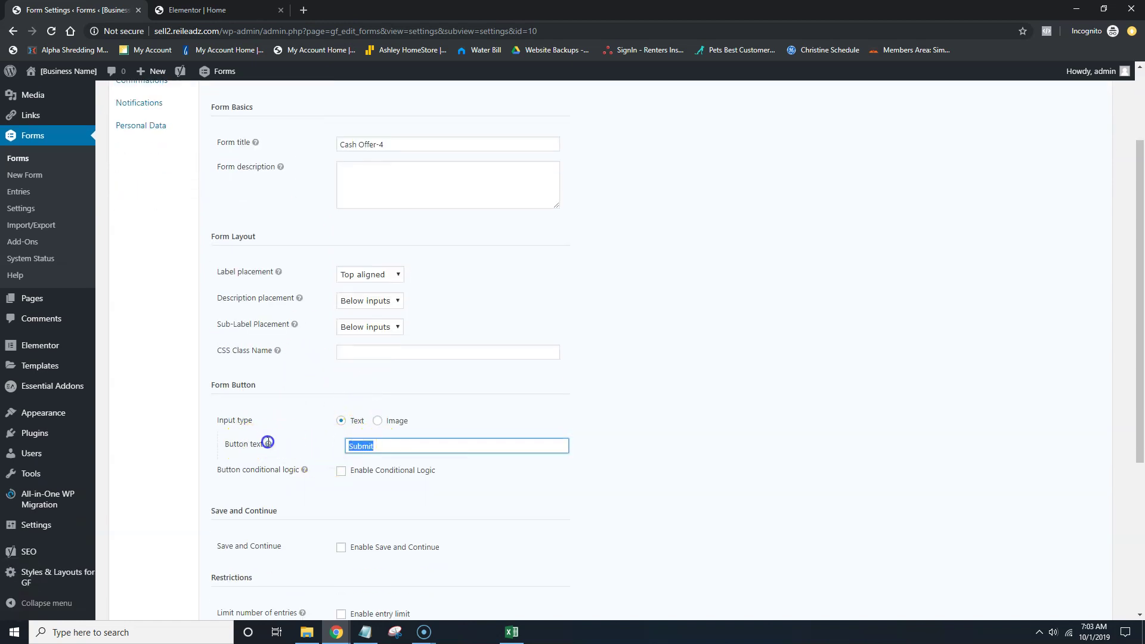
mouse_move(269, 444)
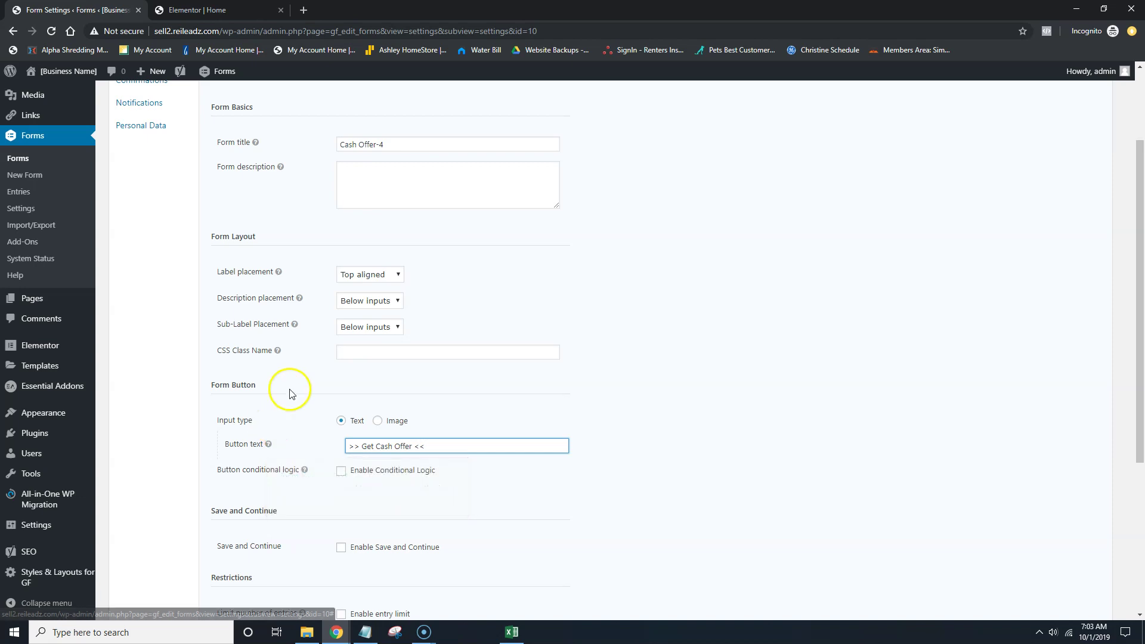
scroll(288, 417, down, 3)
click(241, 602)
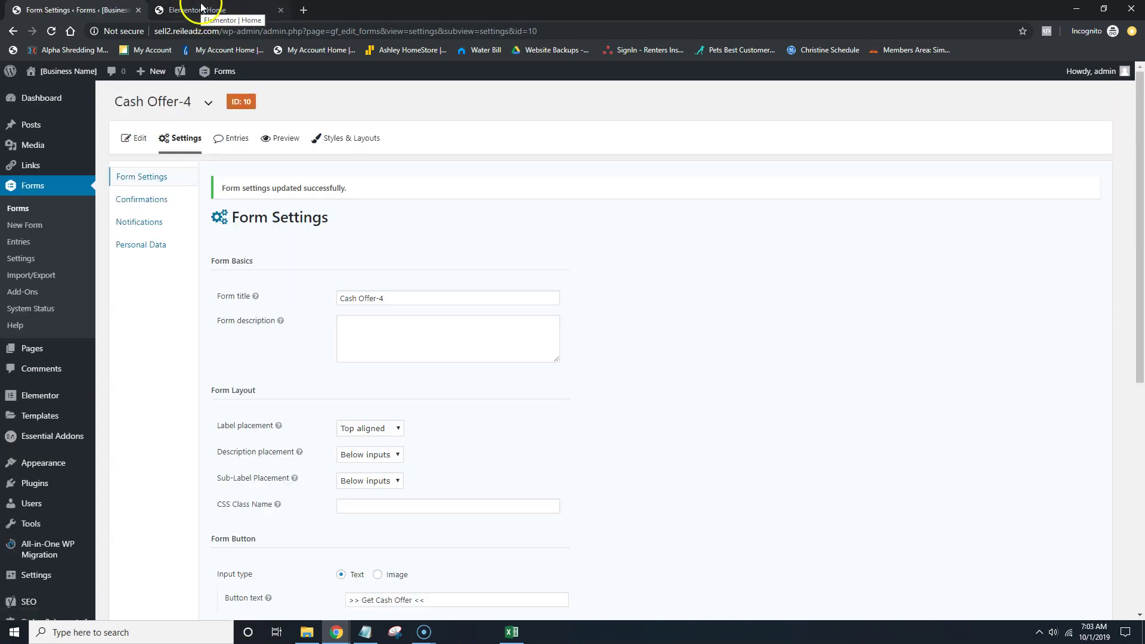
Update the homepage in Elementor and leave the editor to view the live page
click(204, 10)
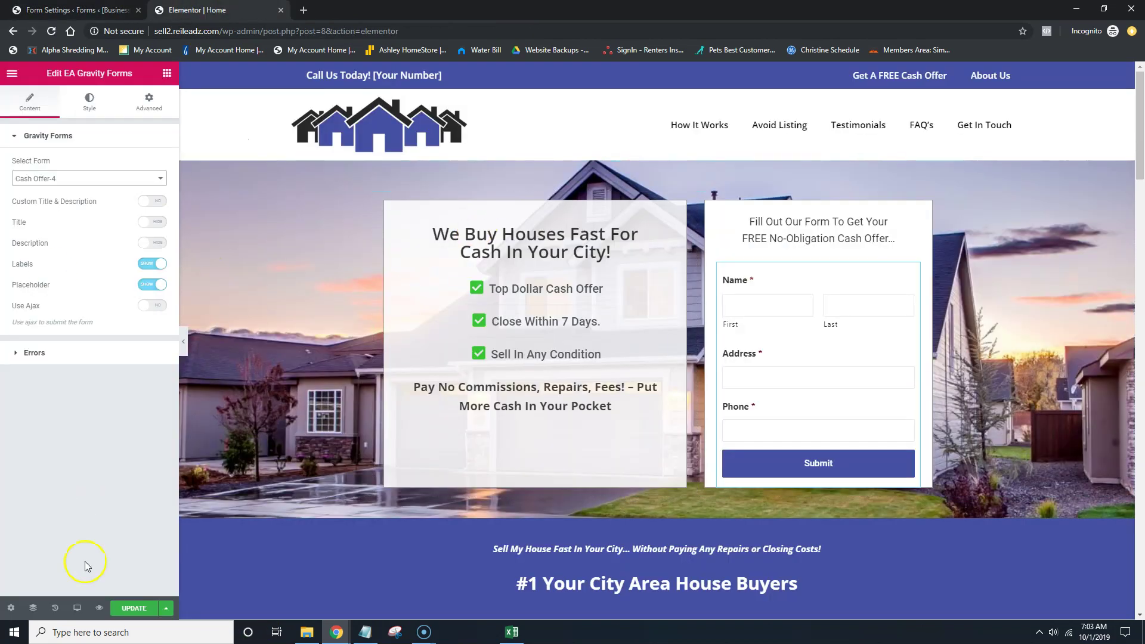
click(136, 608)
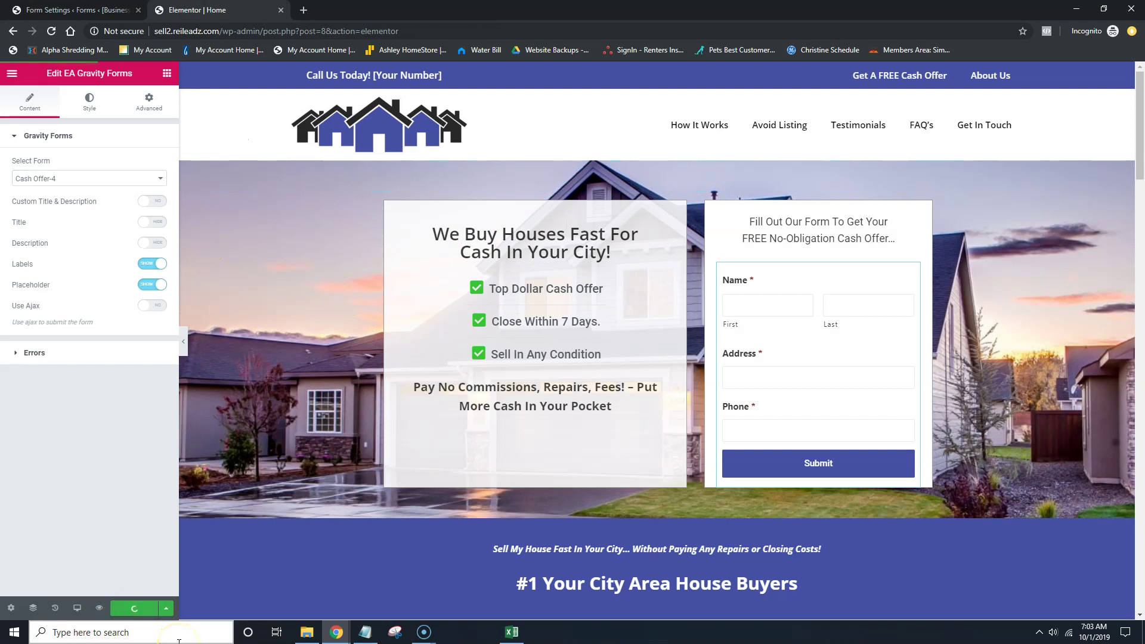
click(12, 73)
click(59, 364)
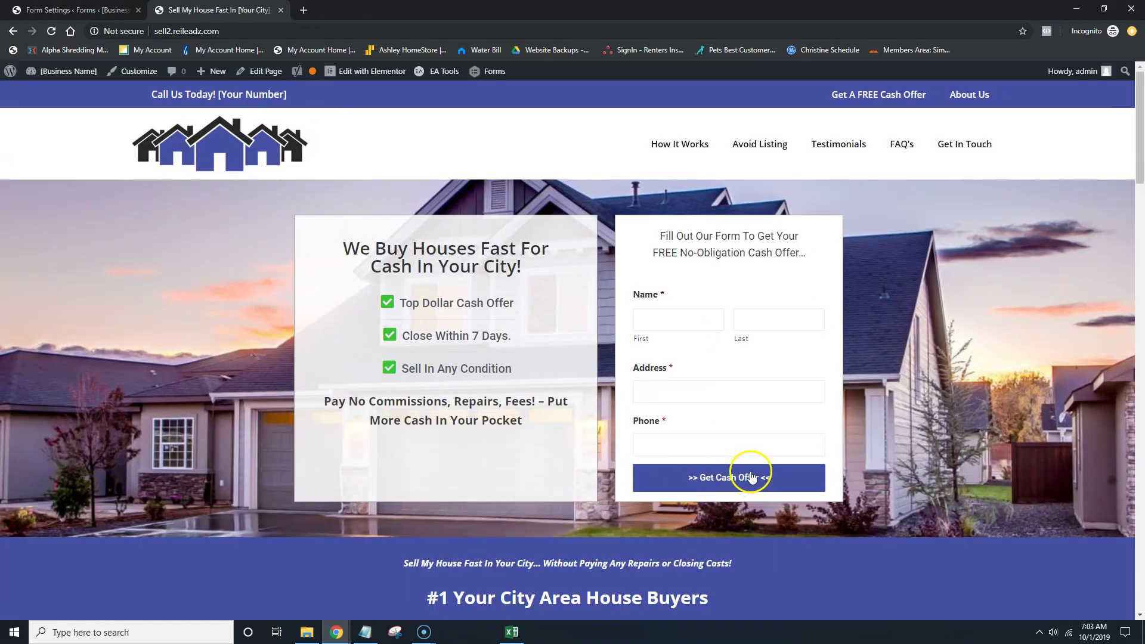
Review Cash Offer-4's fields in the form editor and compare them with the form on the live homepage
click(66, 10)
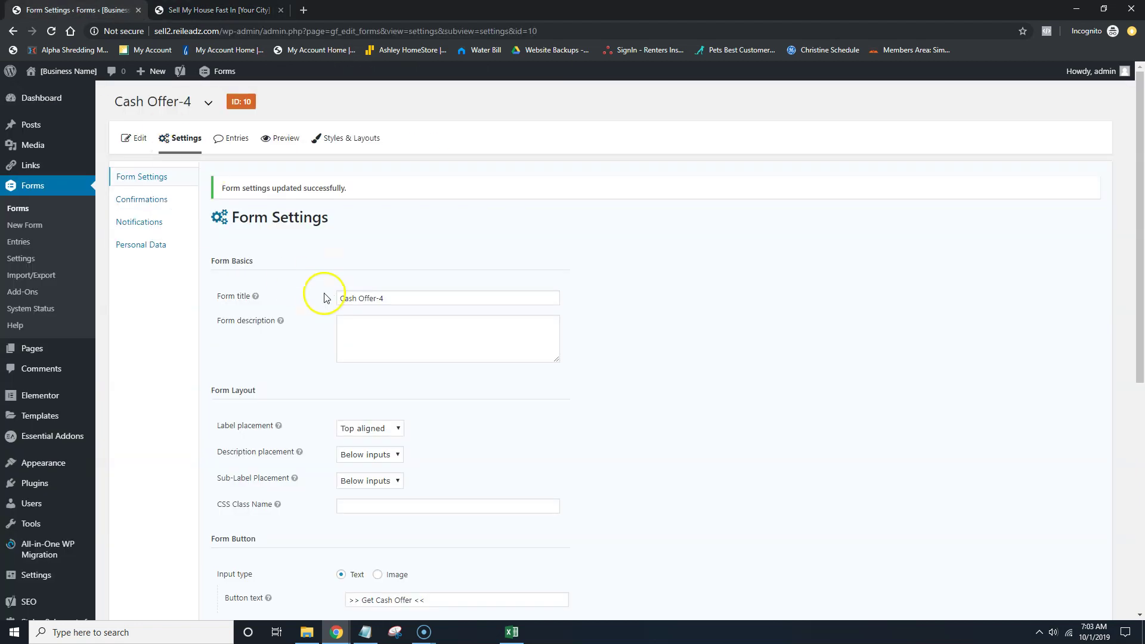
click(138, 139)
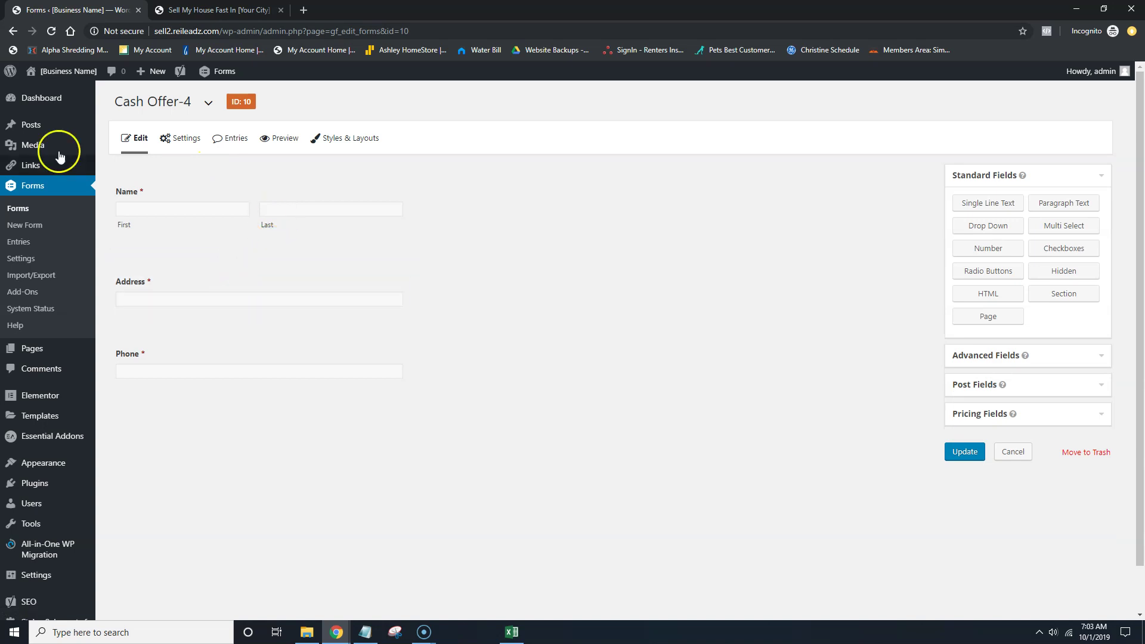
key(ctrl+Tab)
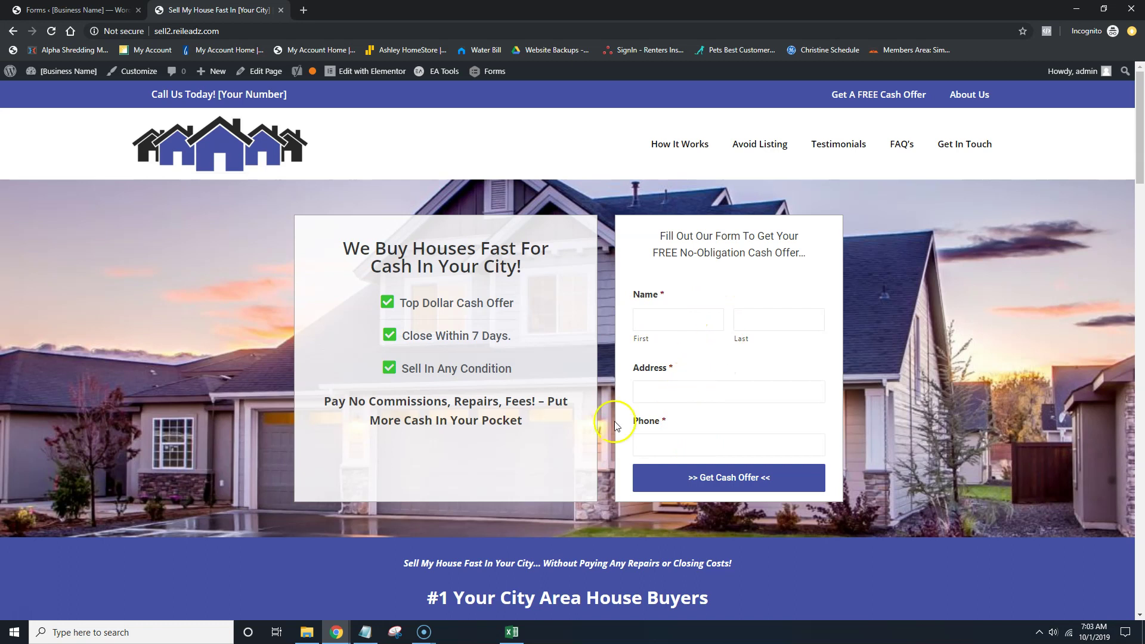
mouse_move(420, 630)
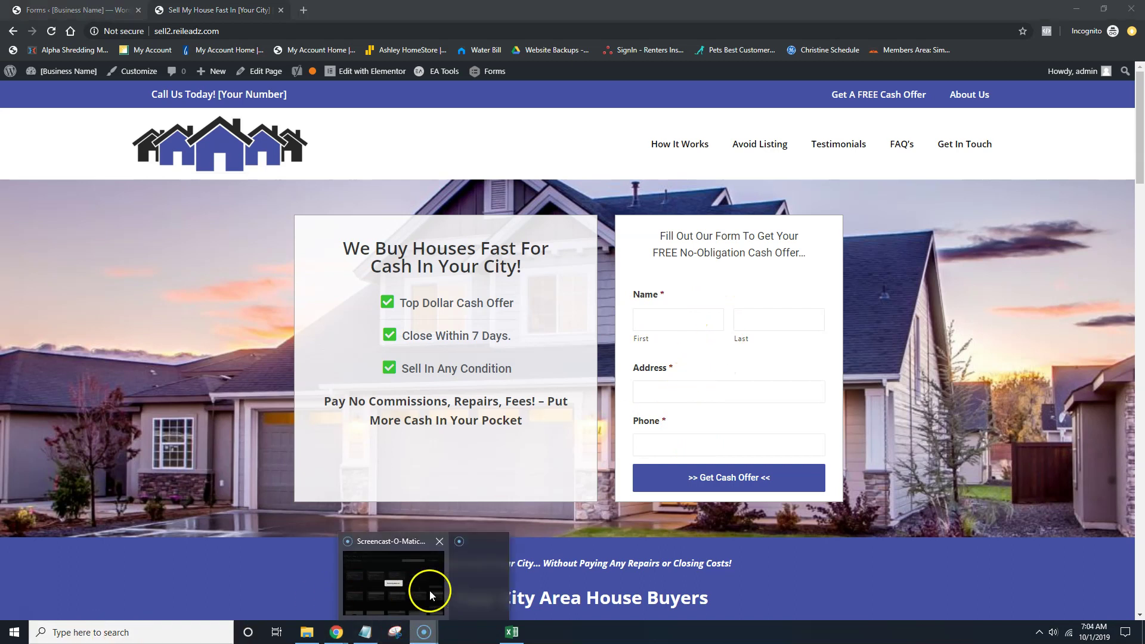